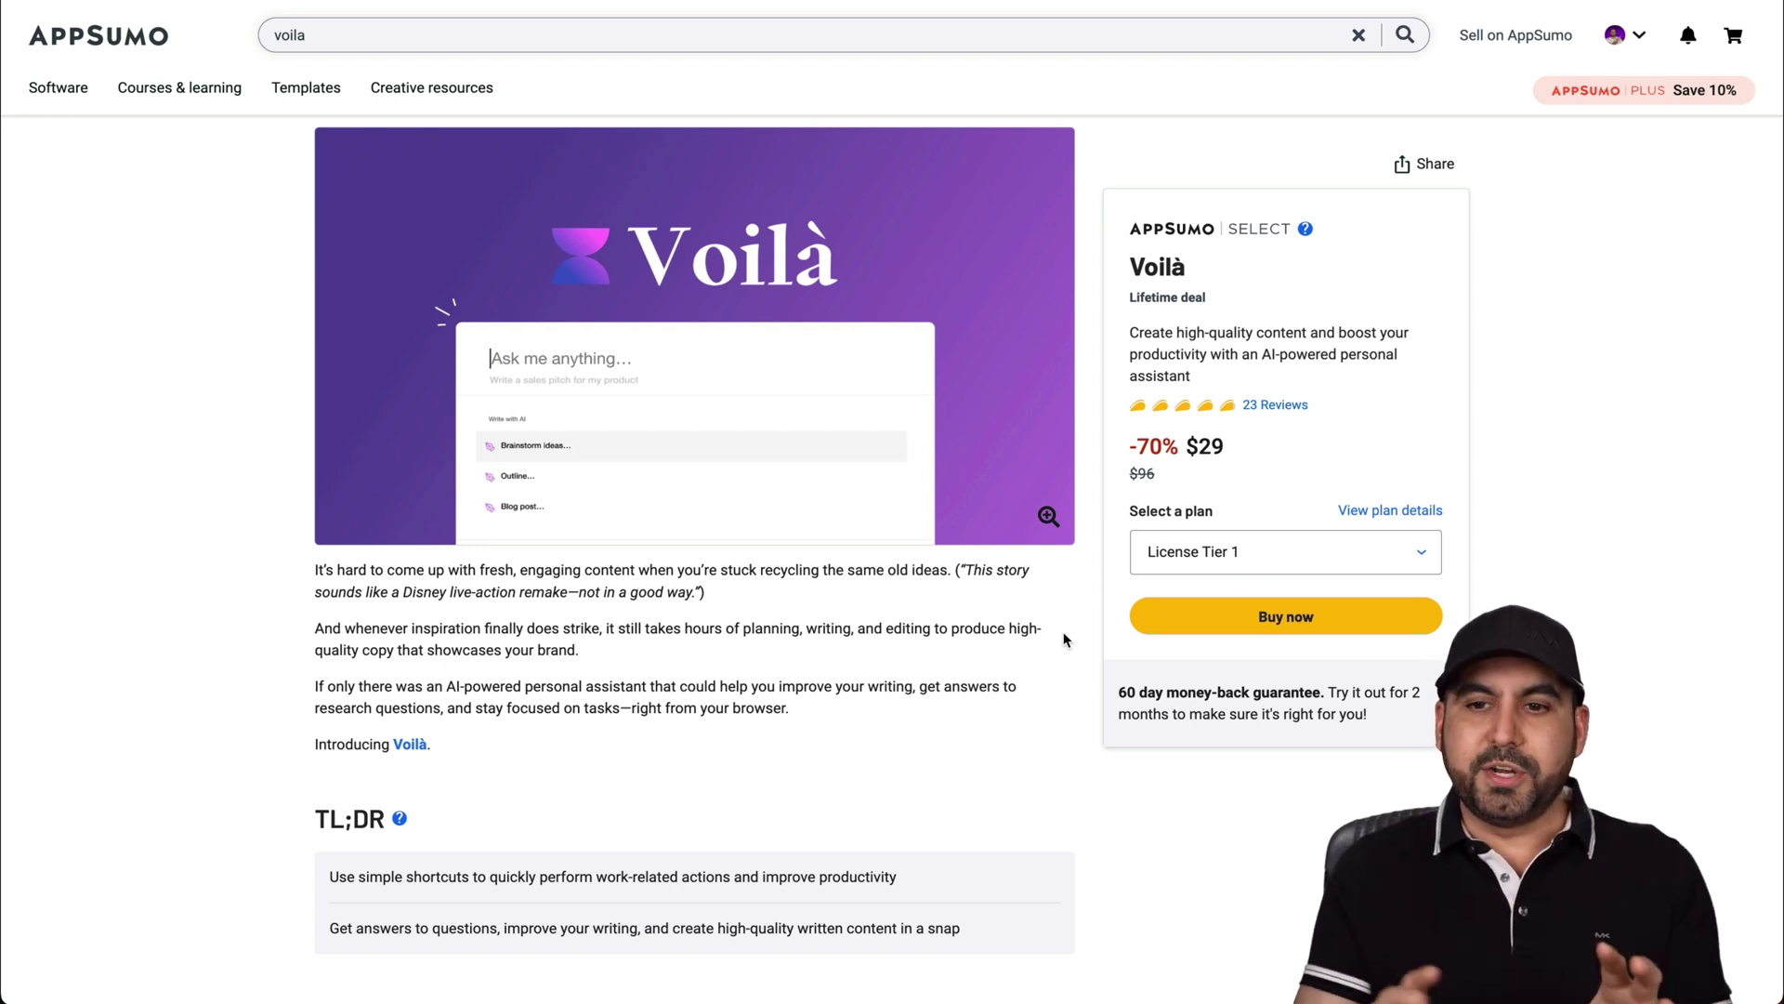
Reopen the Voilà assistant and select the deal's opening description paragraphs
key(alt+space)
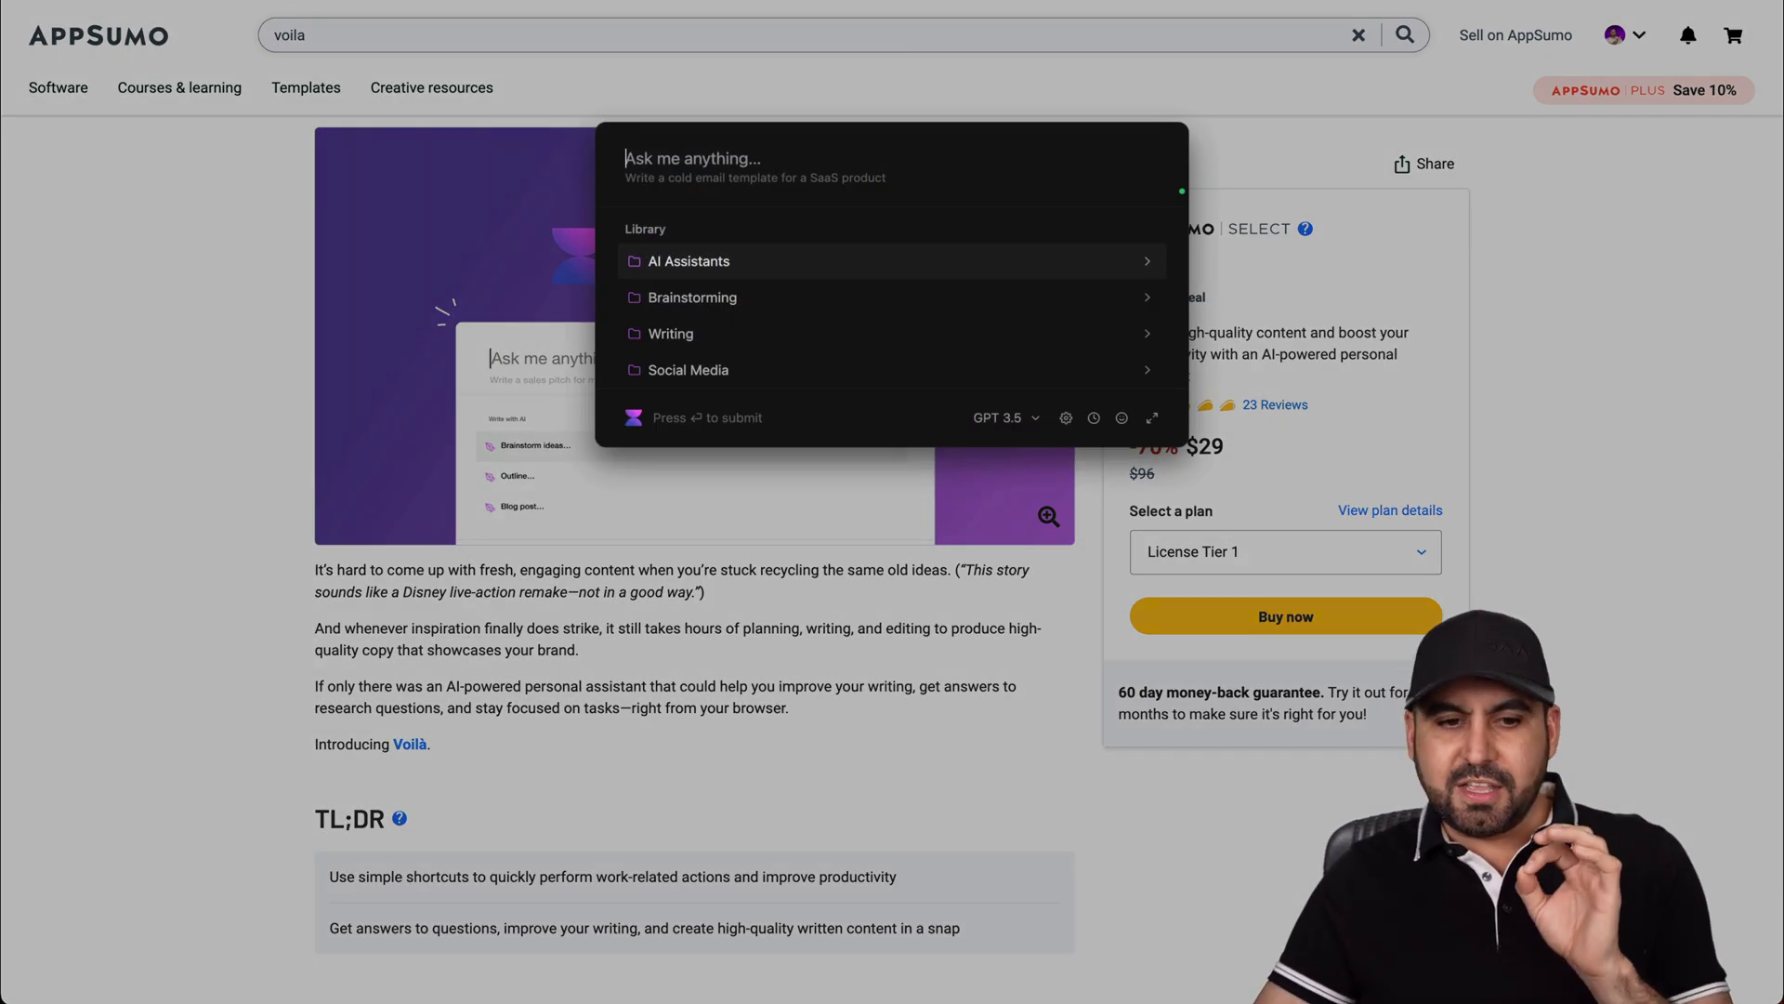
key(Escape)
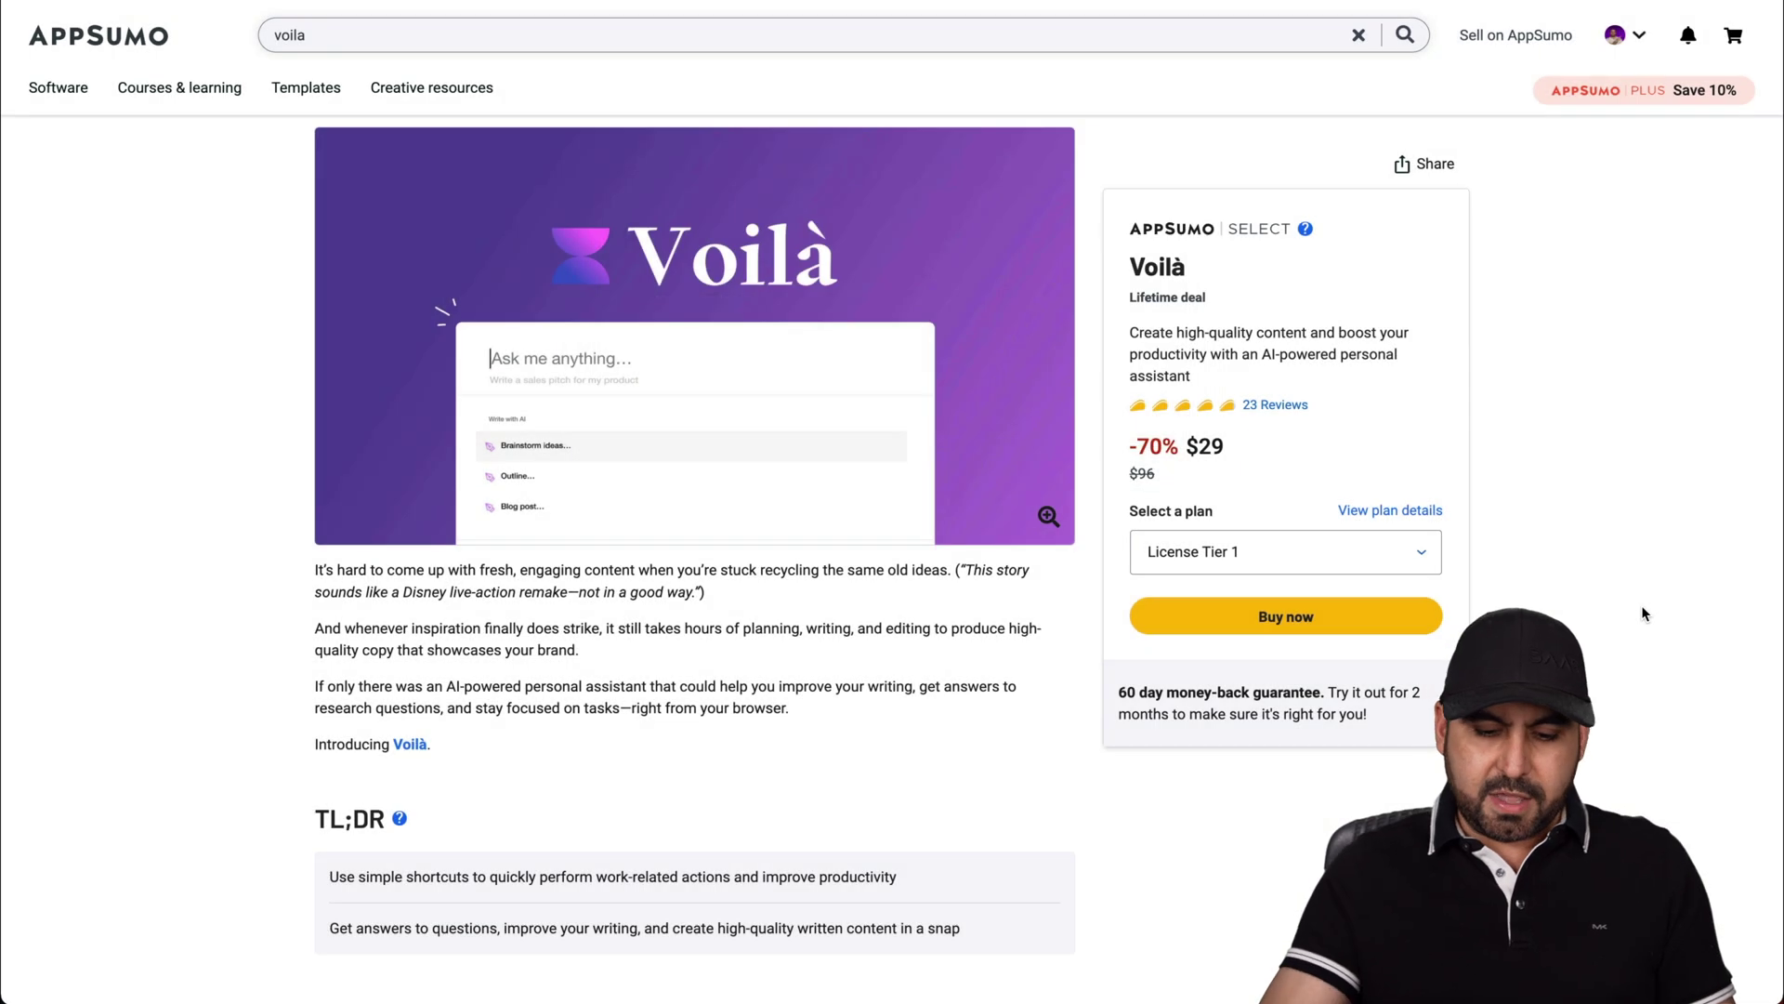
key(alt+space)
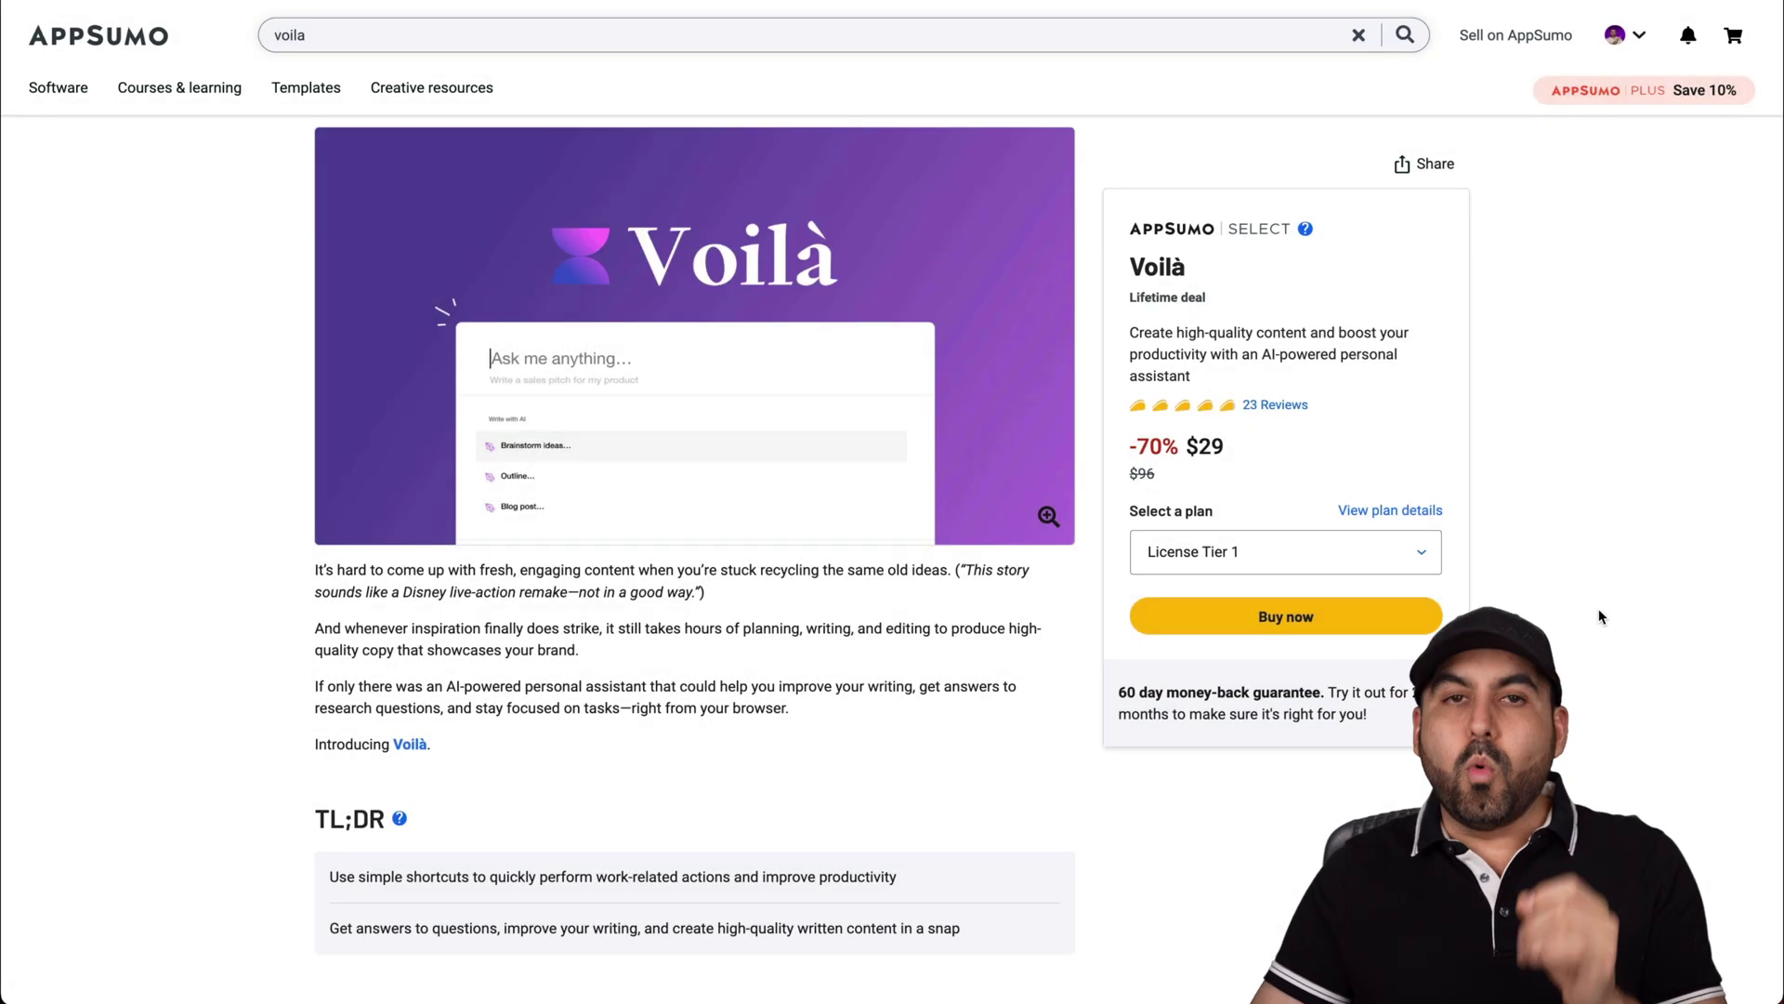
scroll(419, 373, down, 3)
scroll(419, 373, down, 1)
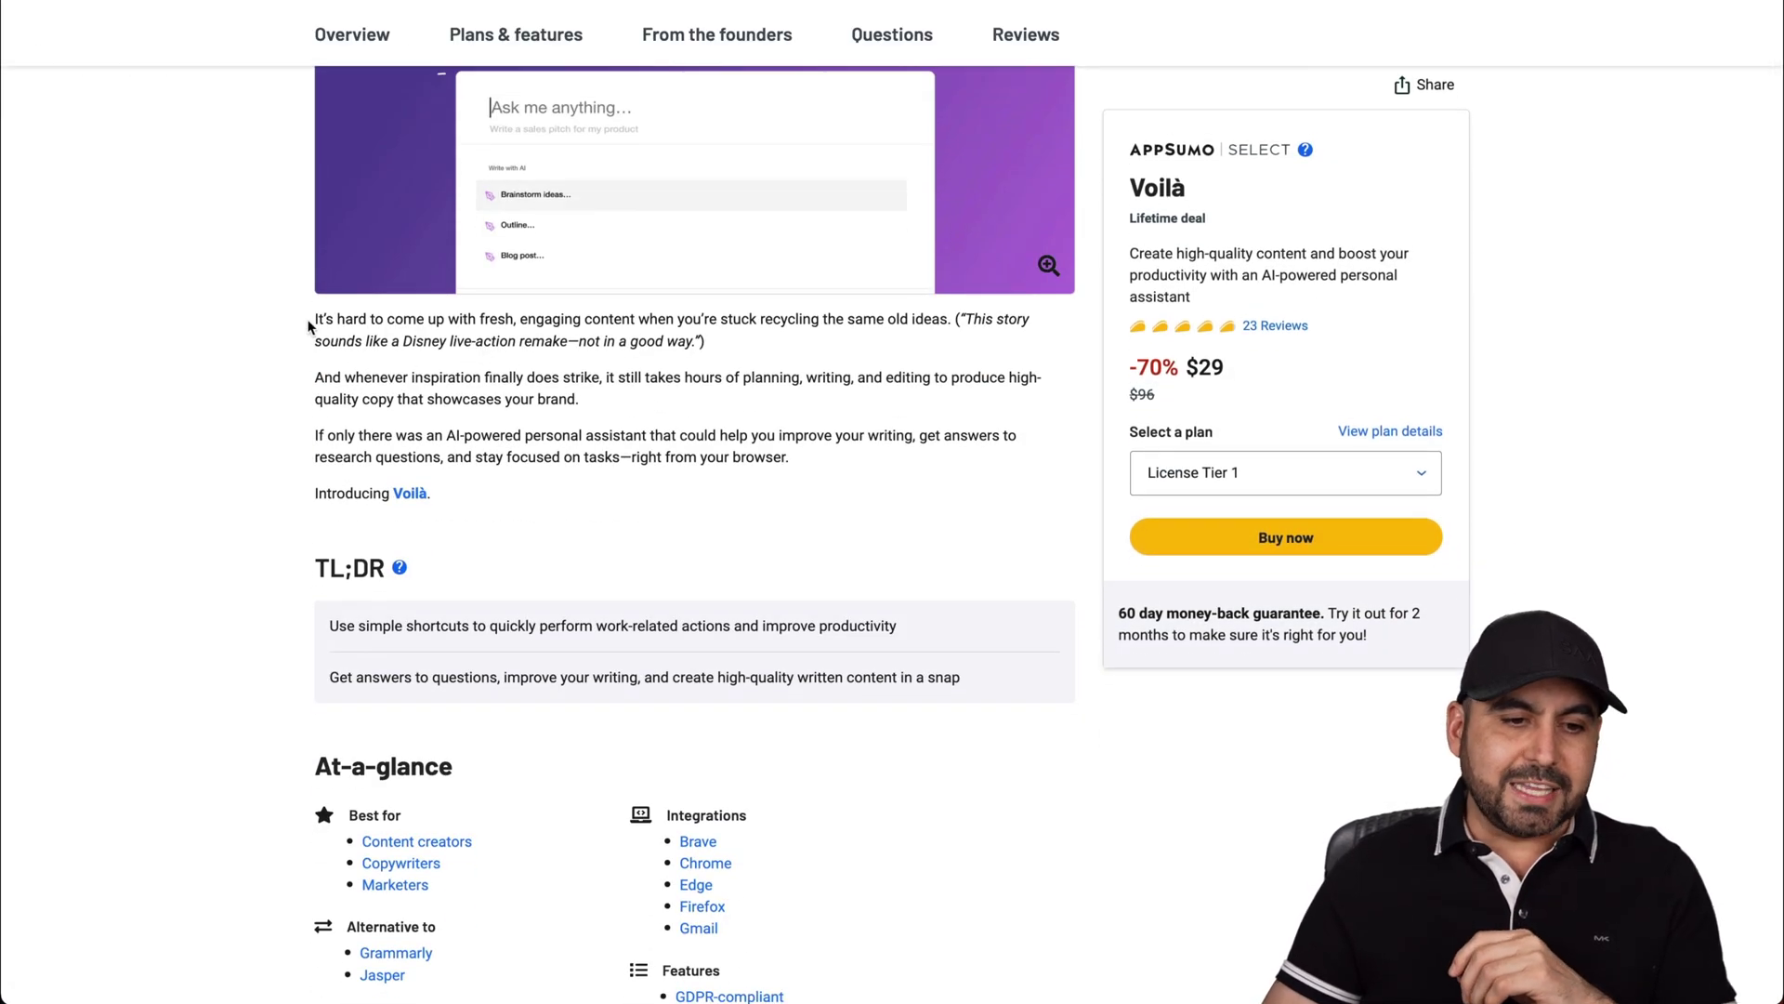
drag(316, 318, 328, 423)
scroll(328, 422, down, 5)
scroll(327, 423, down, 5)
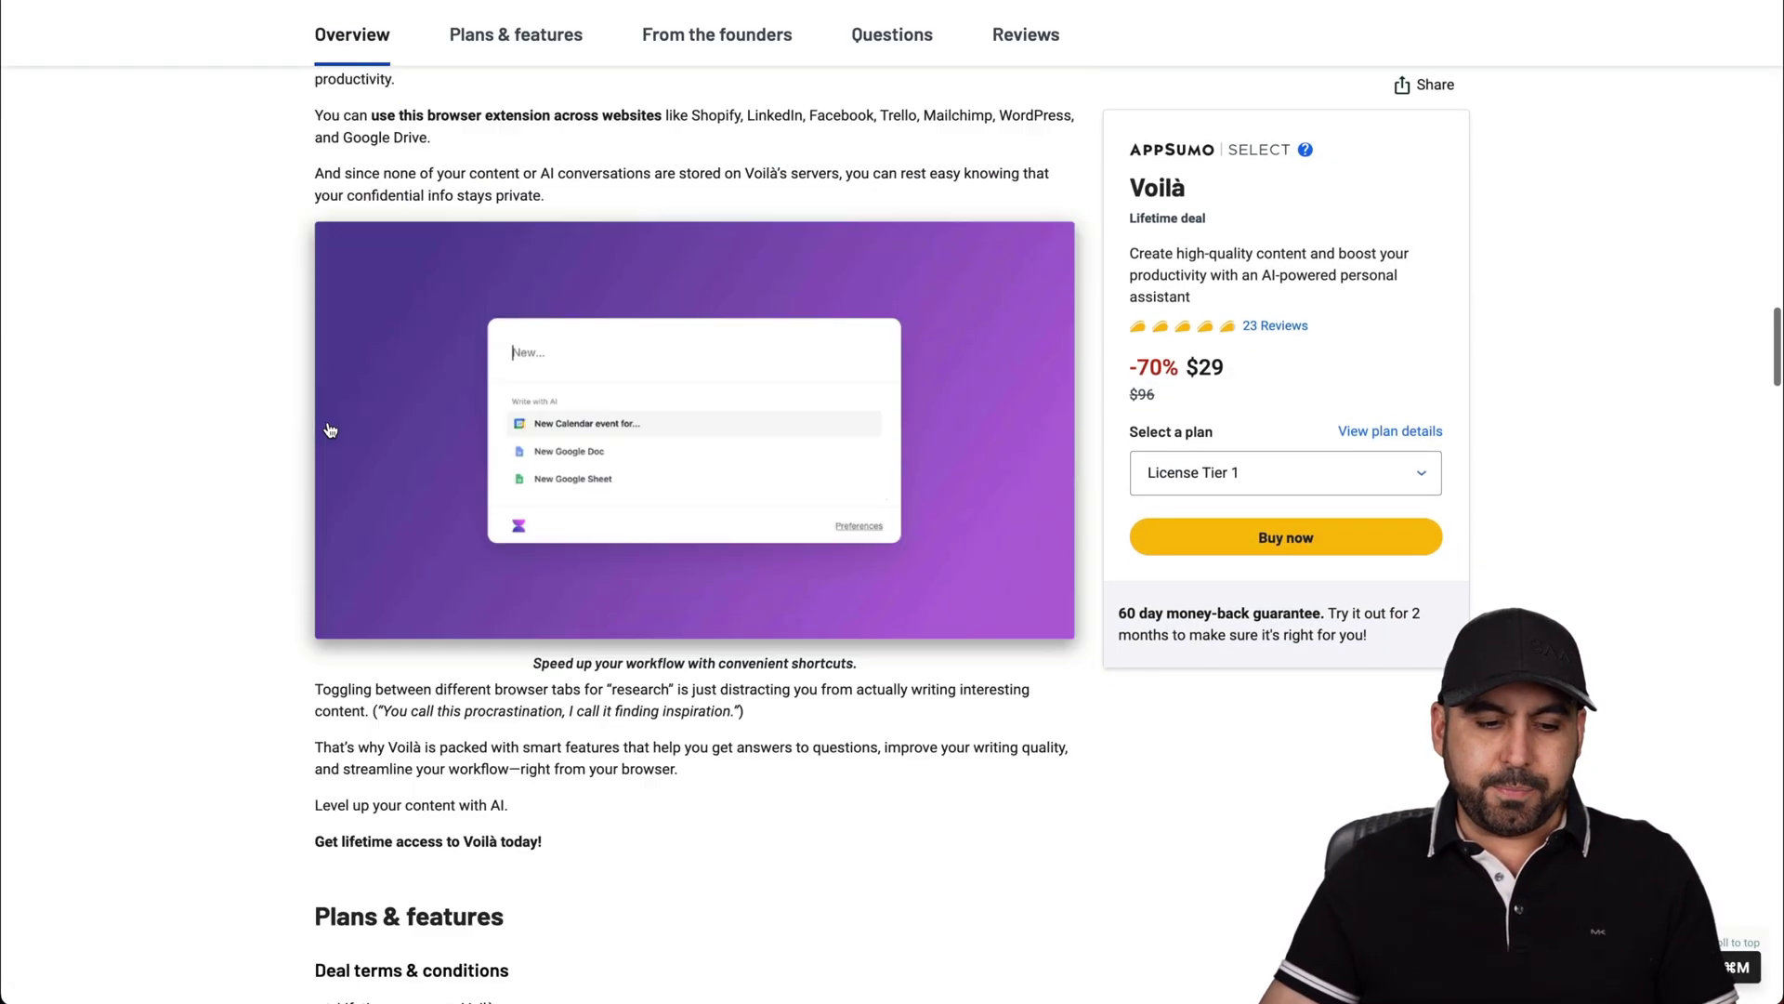
scroll(327, 422, down, 5)
scroll(328, 426, down, 2)
scroll(327, 426, up, 2)
drag(328, 426, 689, 660)
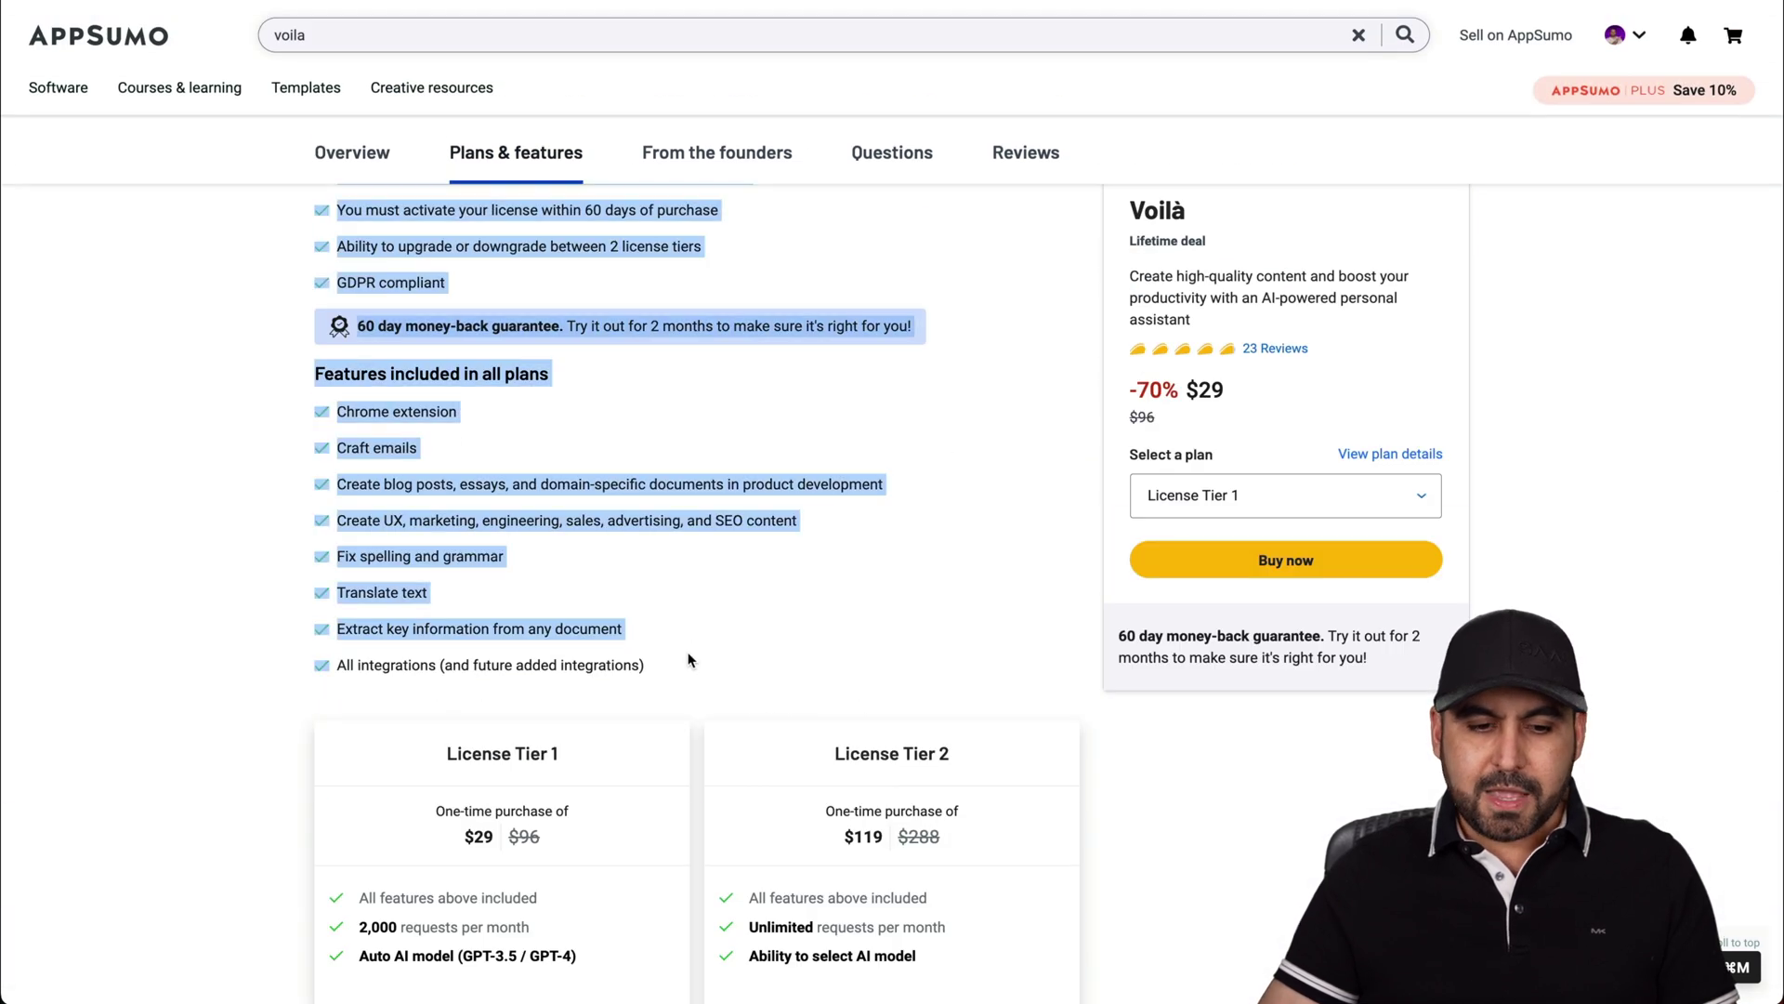
Rewrite the selected intro paragraphs with Voilà's Improve Writing action
key(super+m)
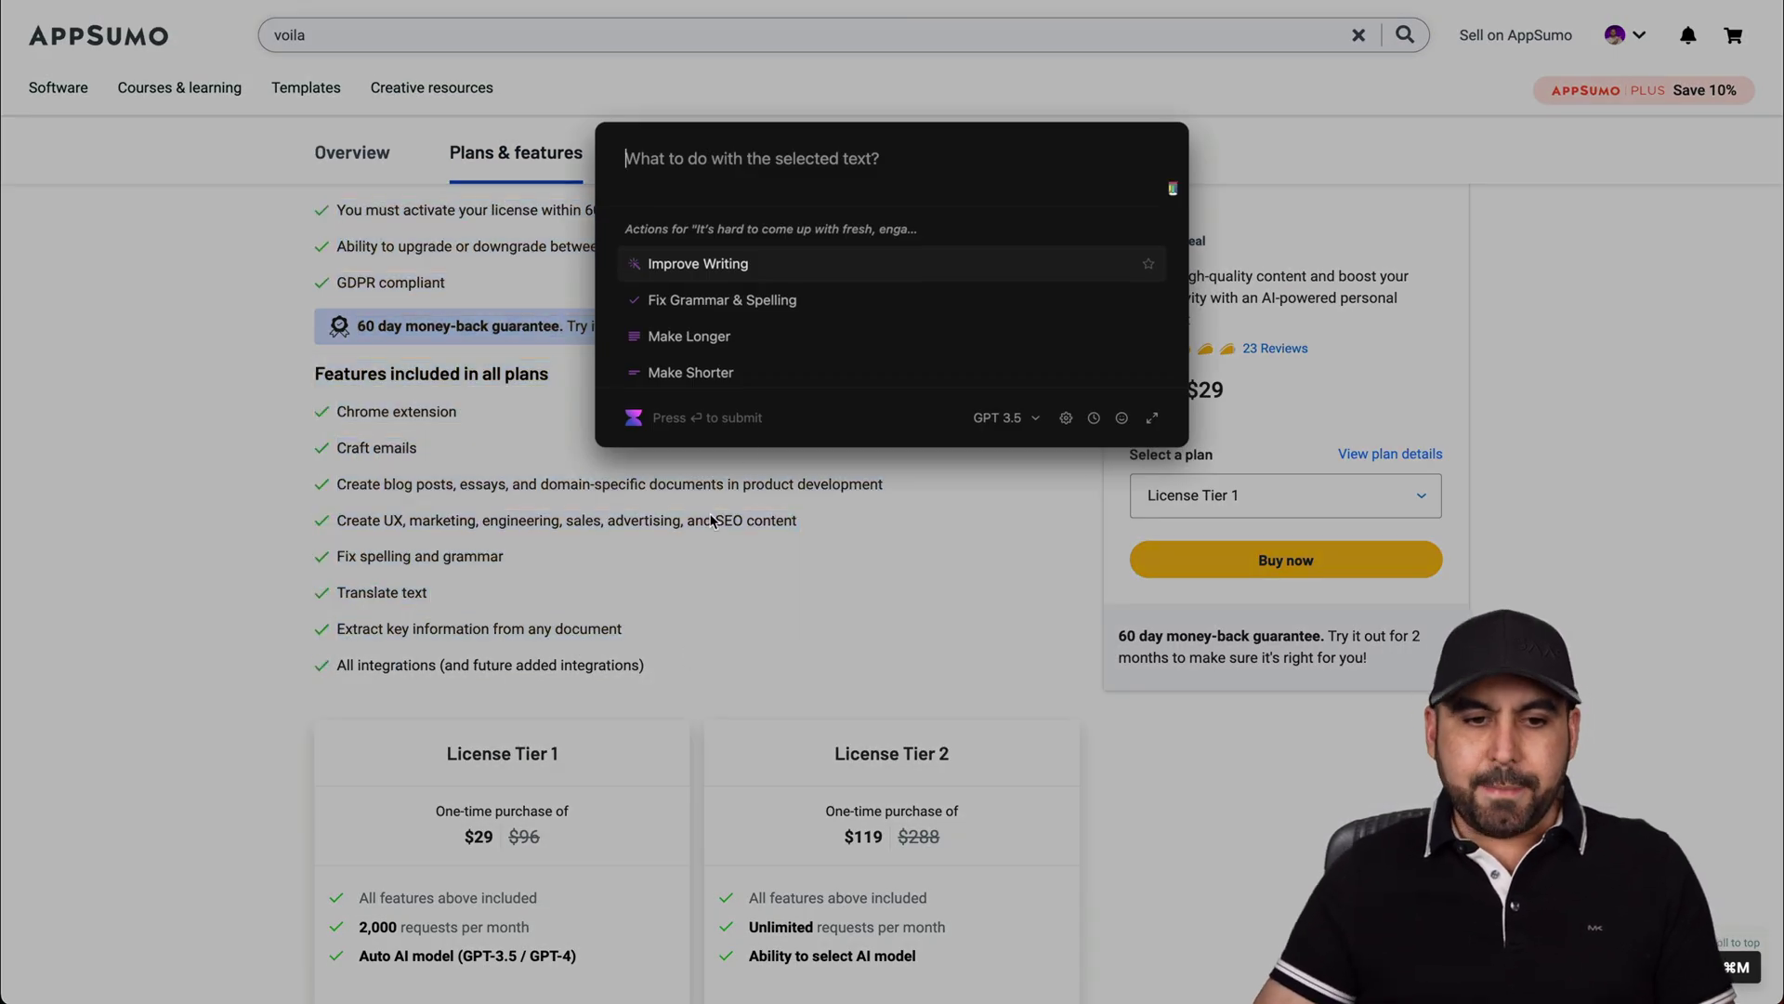
click(761, 276)
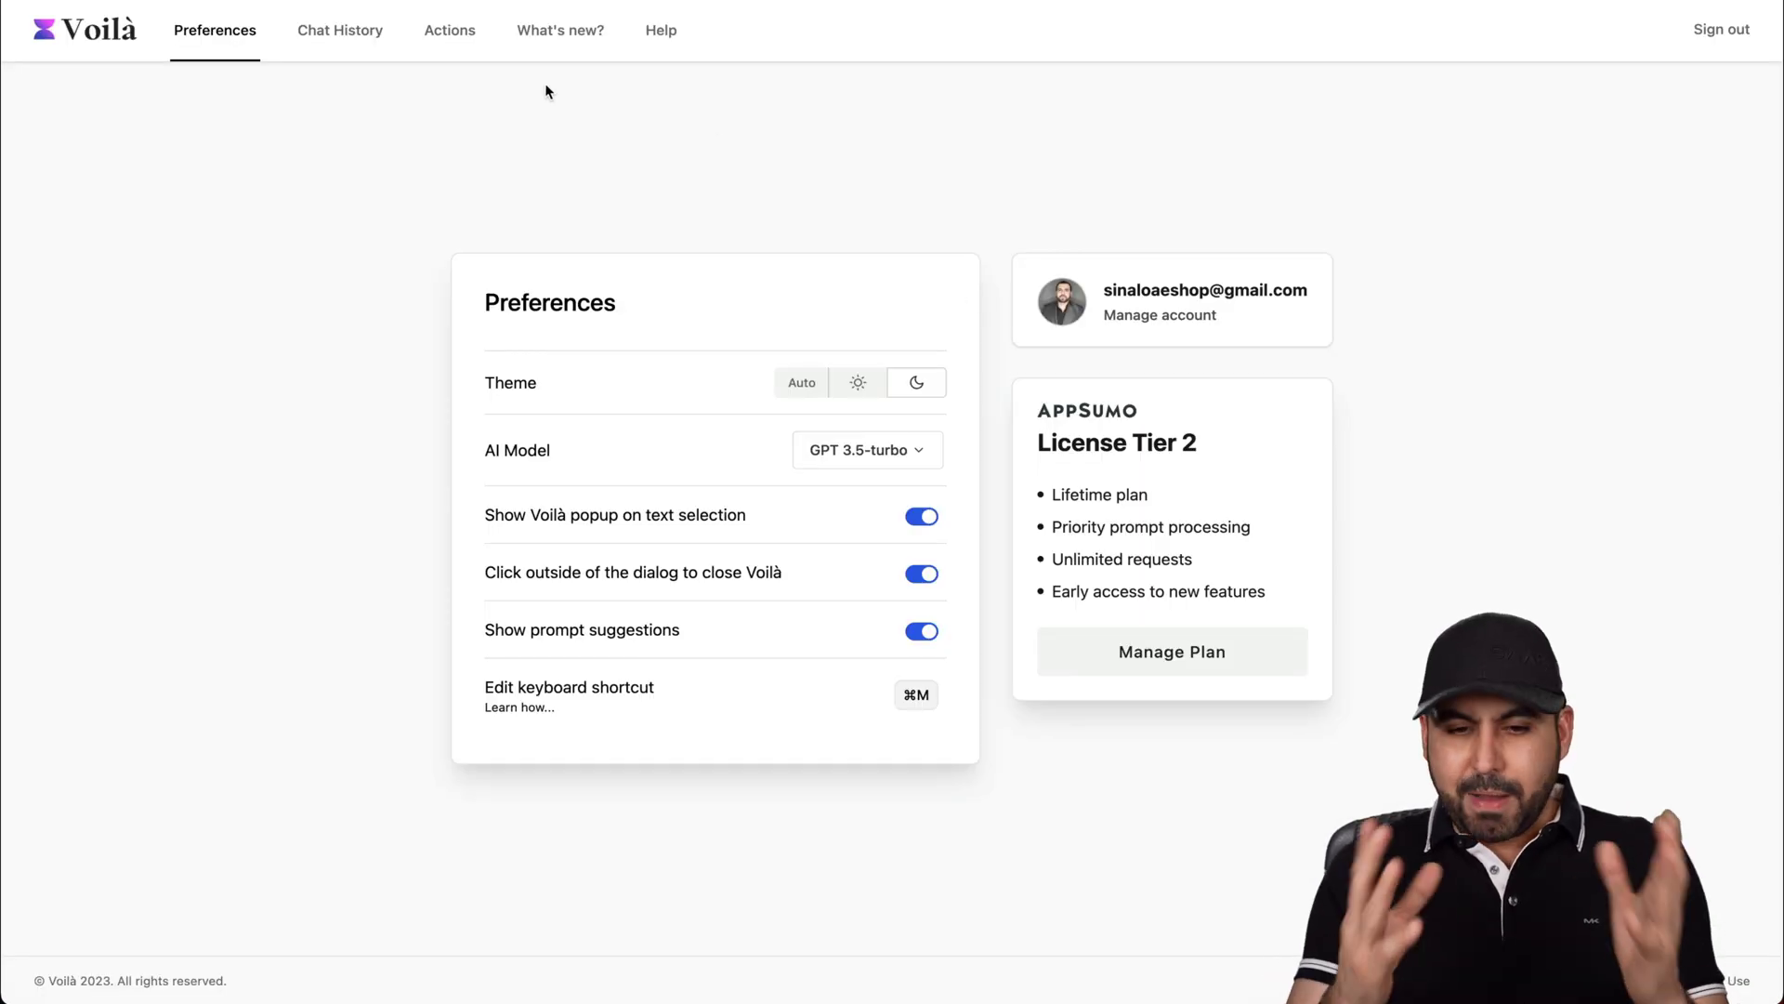
View Voilà's Custom Actions list on its Actions page
click(451, 31)
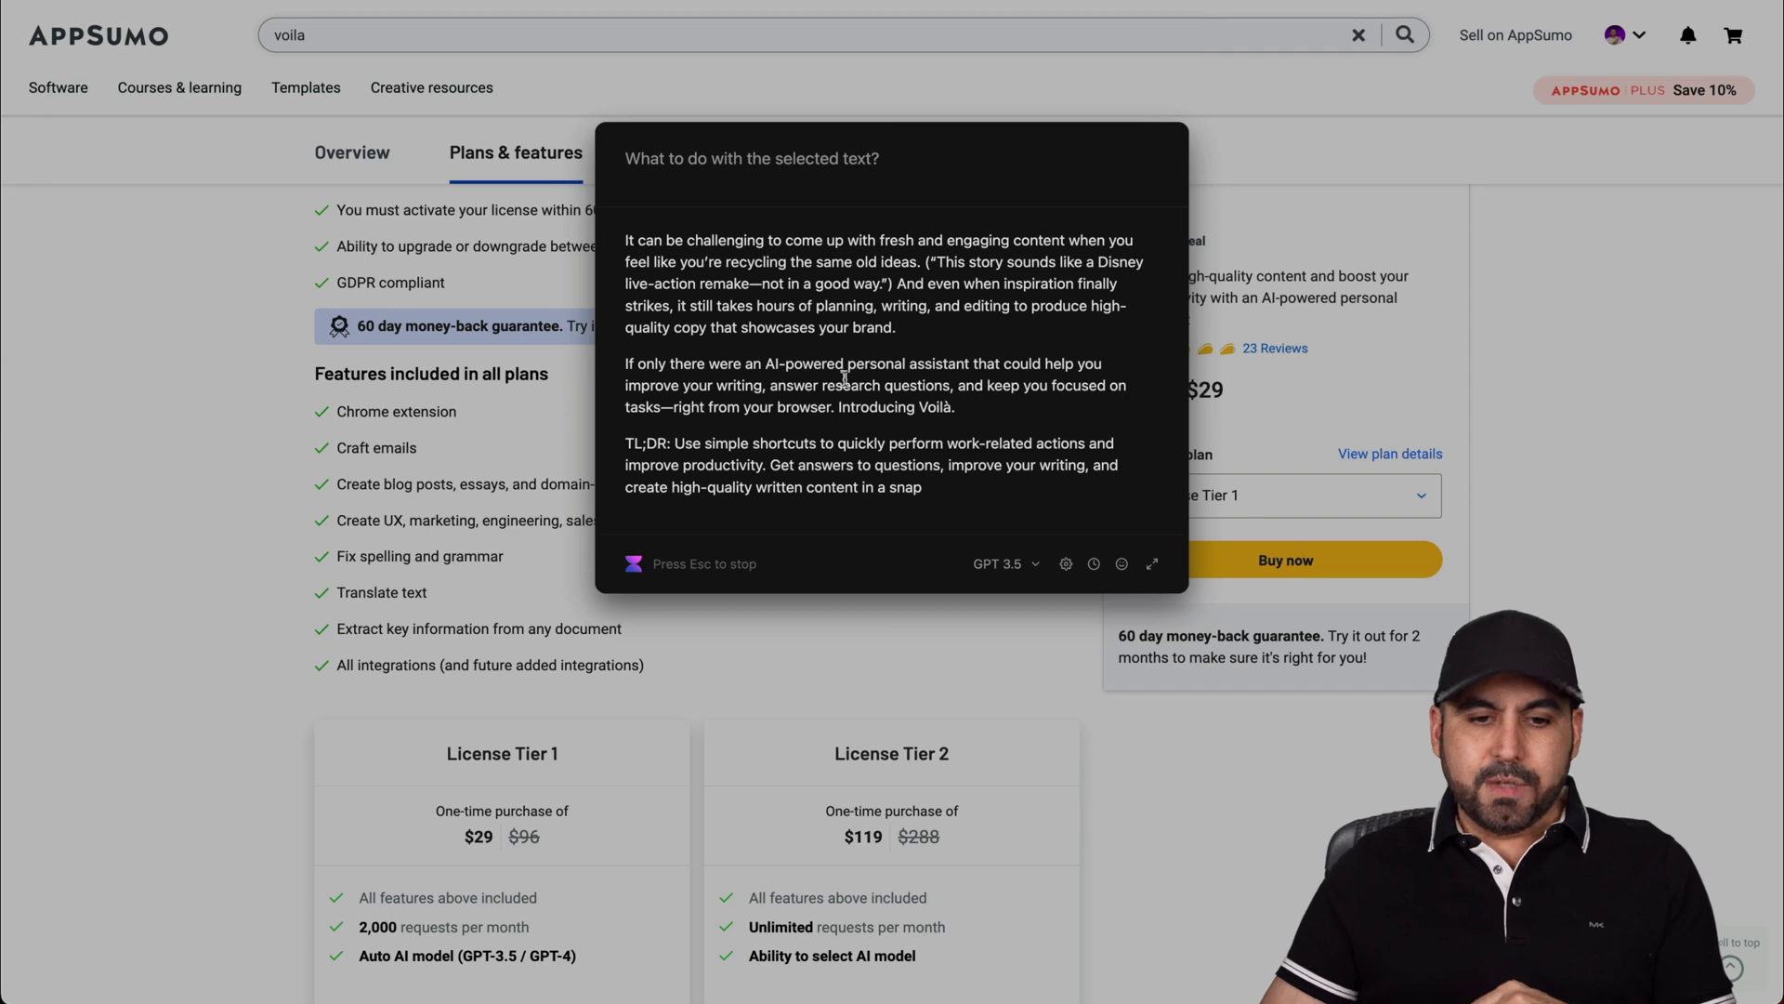
scroll(845, 374, down, 1)
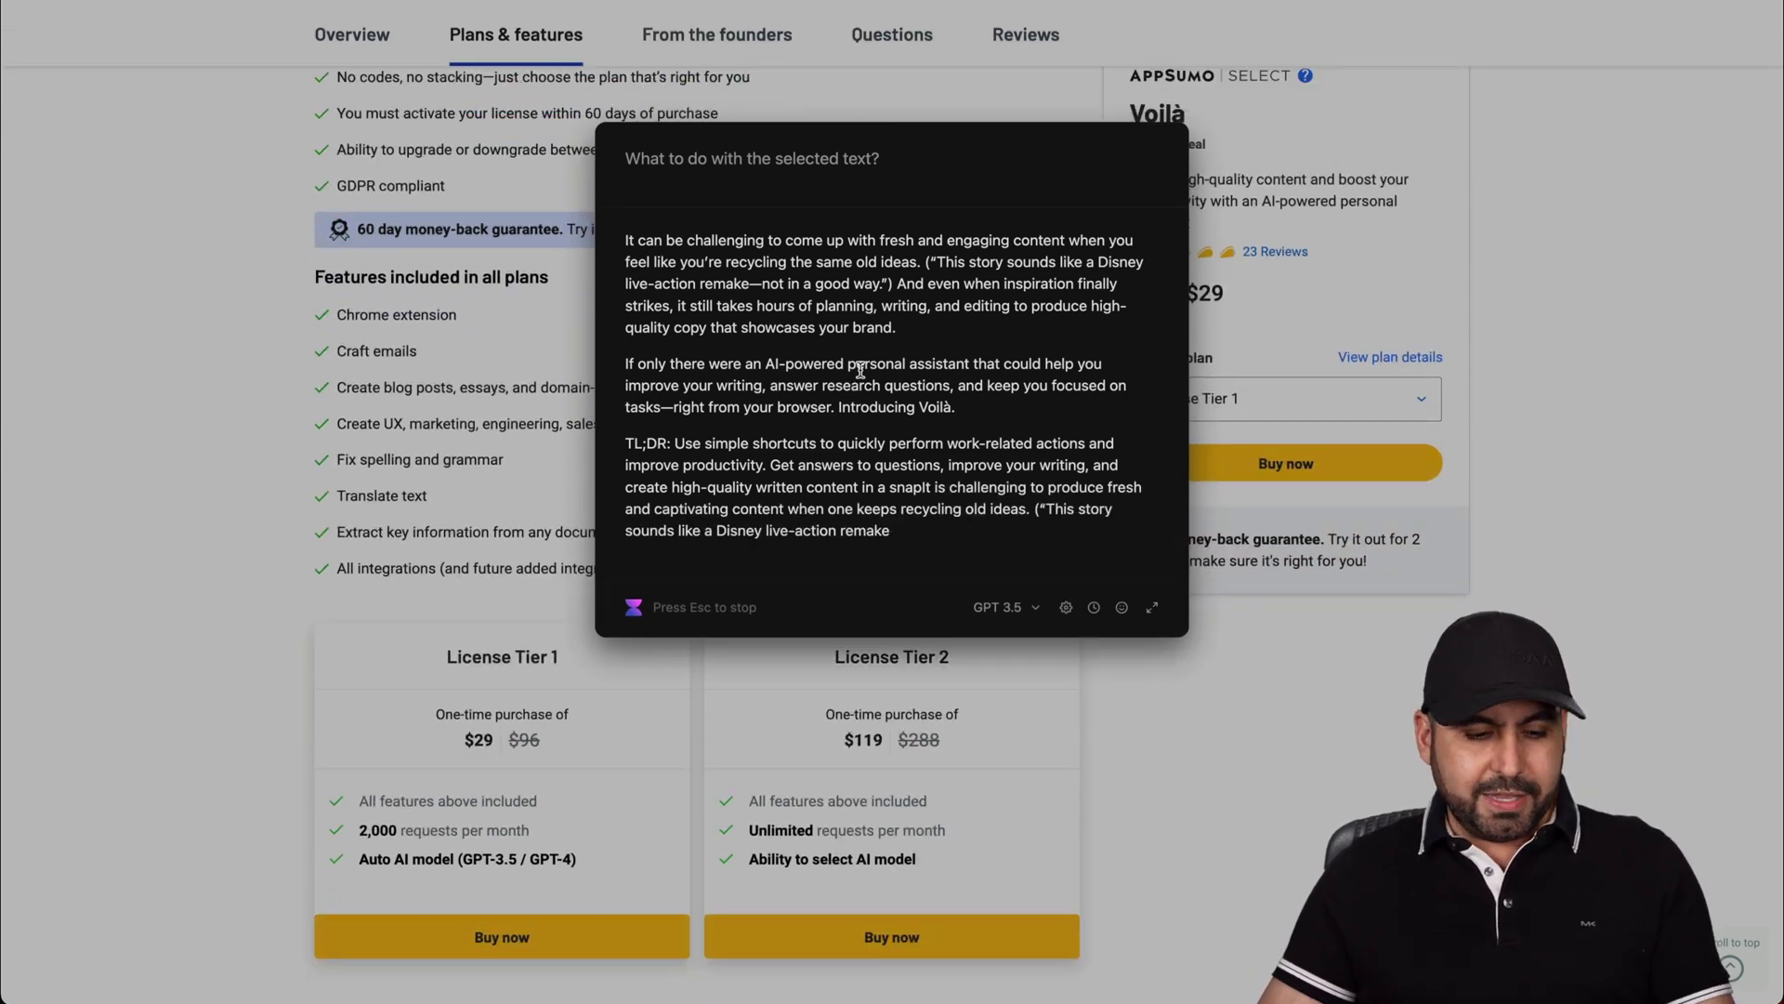
Dismiss Voilà, go to the deal's Reviews, and call up actions for the selected review
key(Escape)
key(Escape)
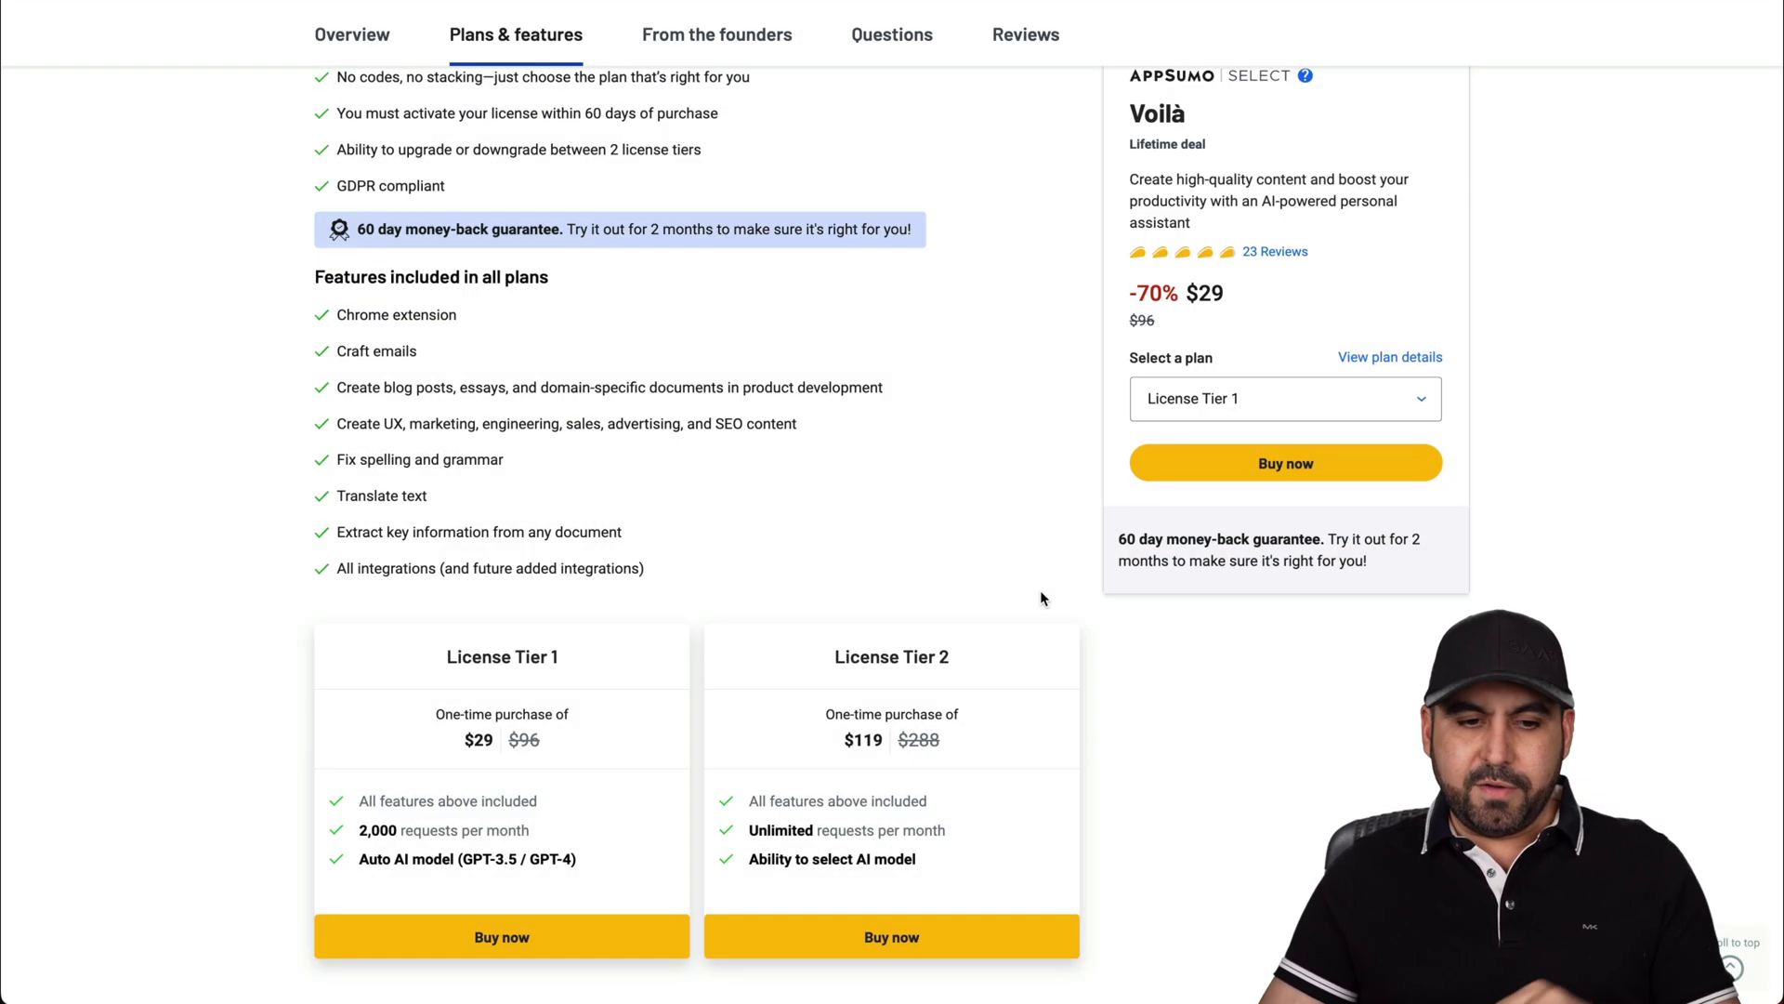
scroll(678, 669, up, 1)
scroll(674, 736, down, 2)
scroll(675, 742, down, 3)
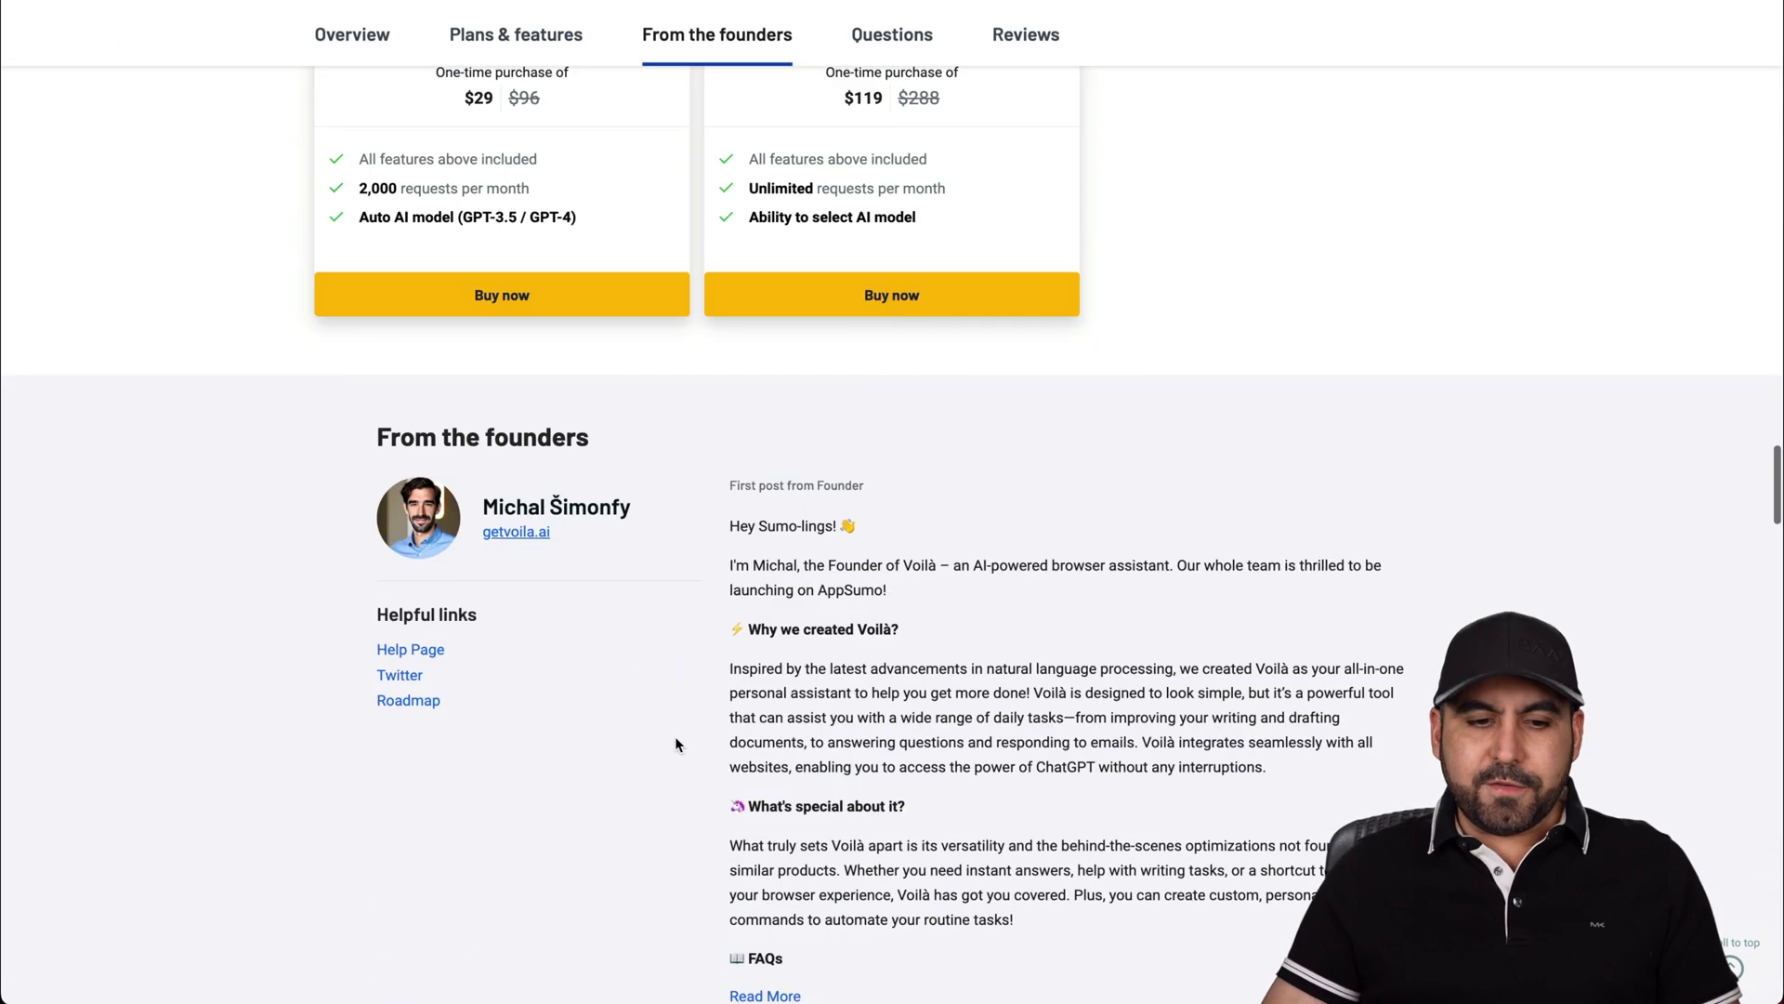
click(1044, 39)
scroll(948, 427, down, 3)
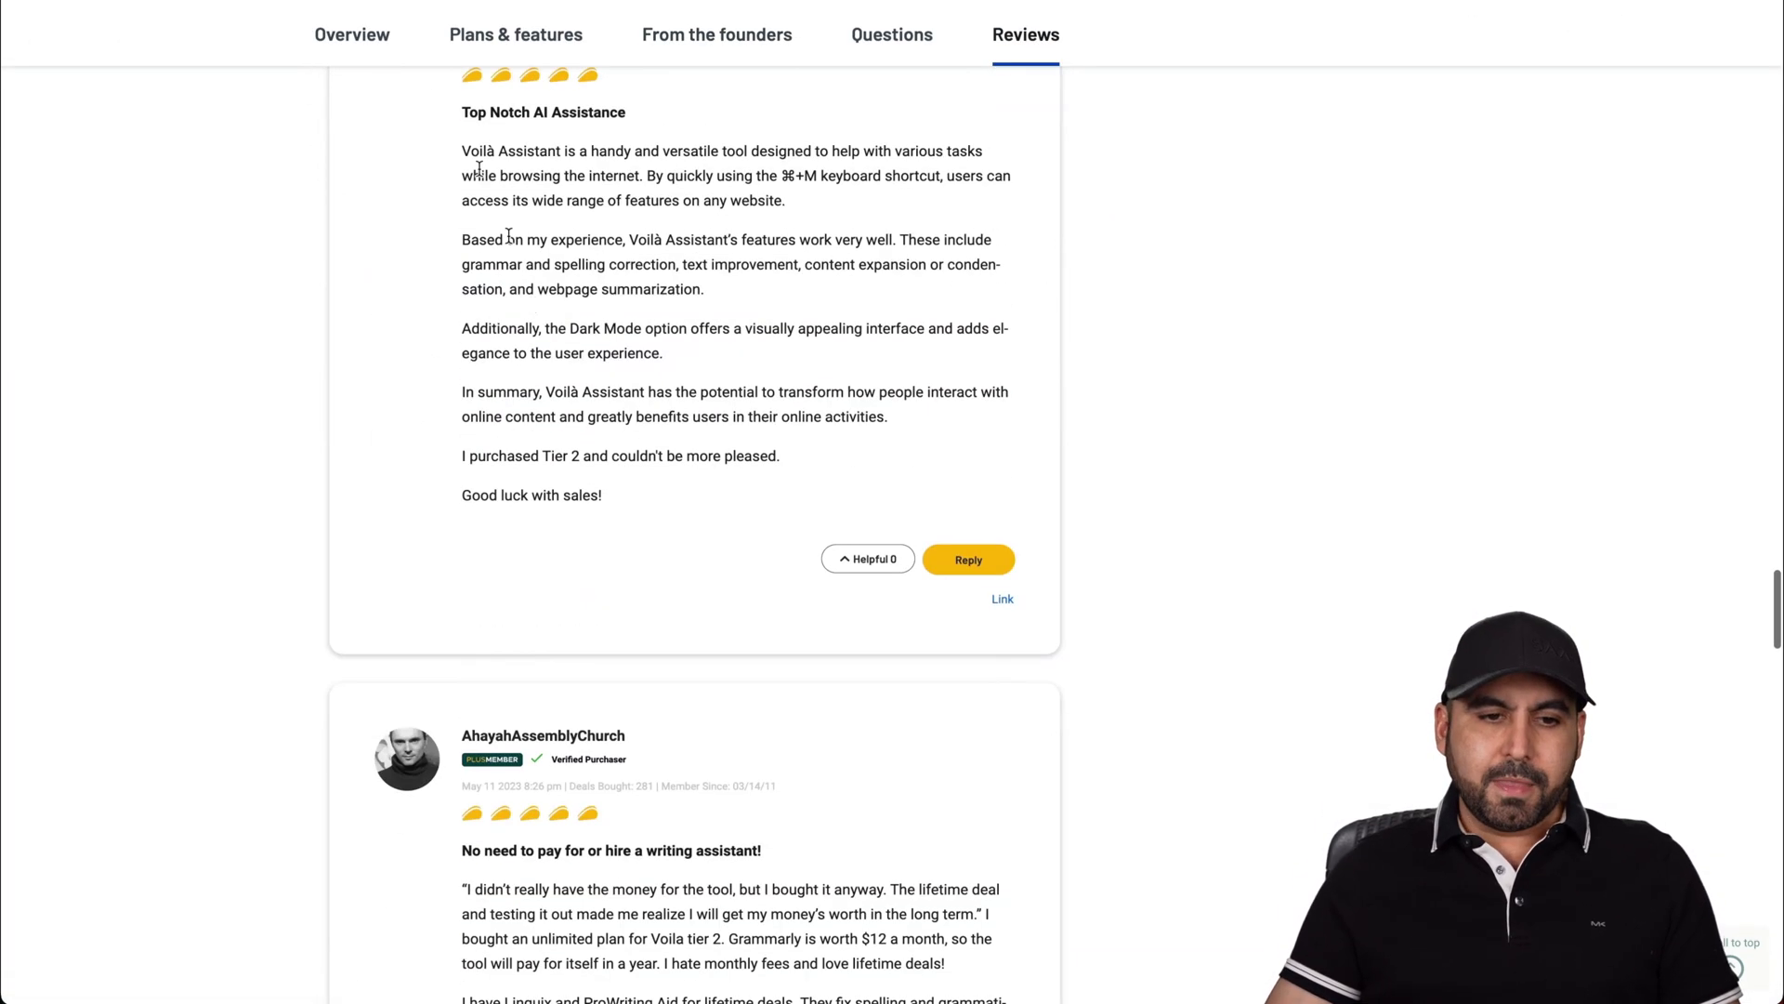
drag(464, 154, 704, 288)
scroll(465, 646, up, 4)
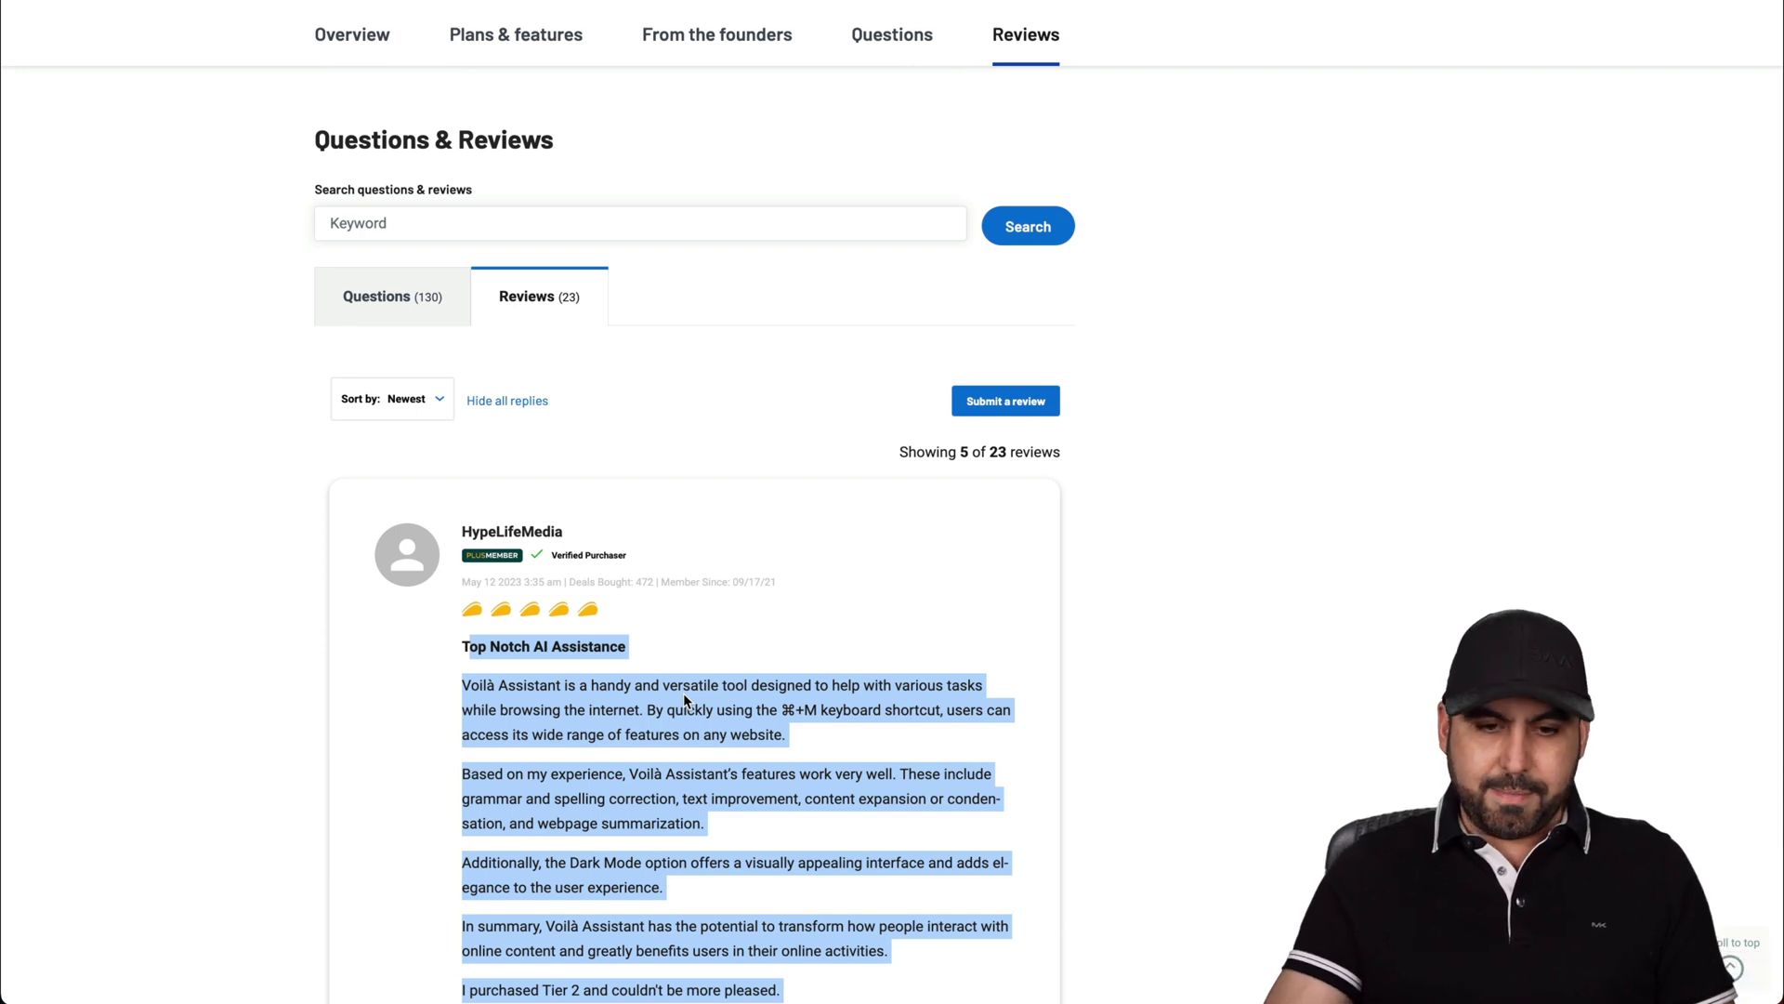
key(super+m)
scroll(827, 275, down, 5)
scroll(823, 278, down, 5)
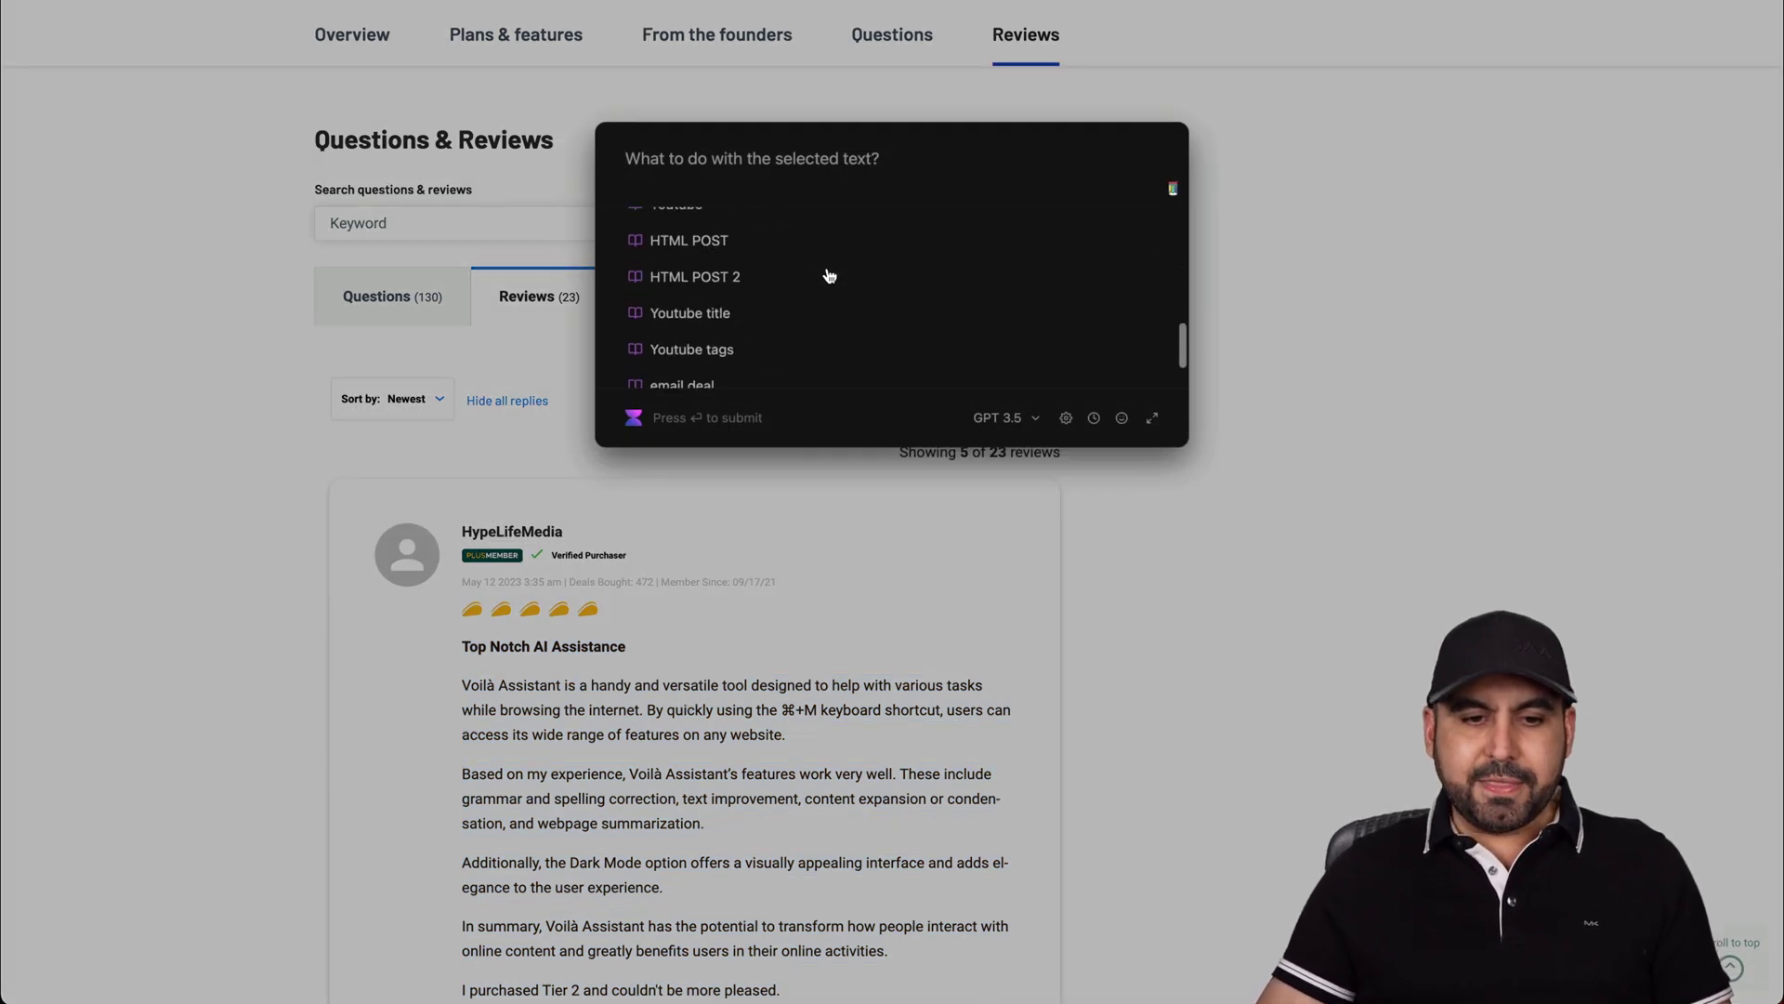
scroll(821, 282, down, 1)
scroll(818, 284, up, 1)
scroll(818, 283, up, 1)
scroll(777, 280, up, 1)
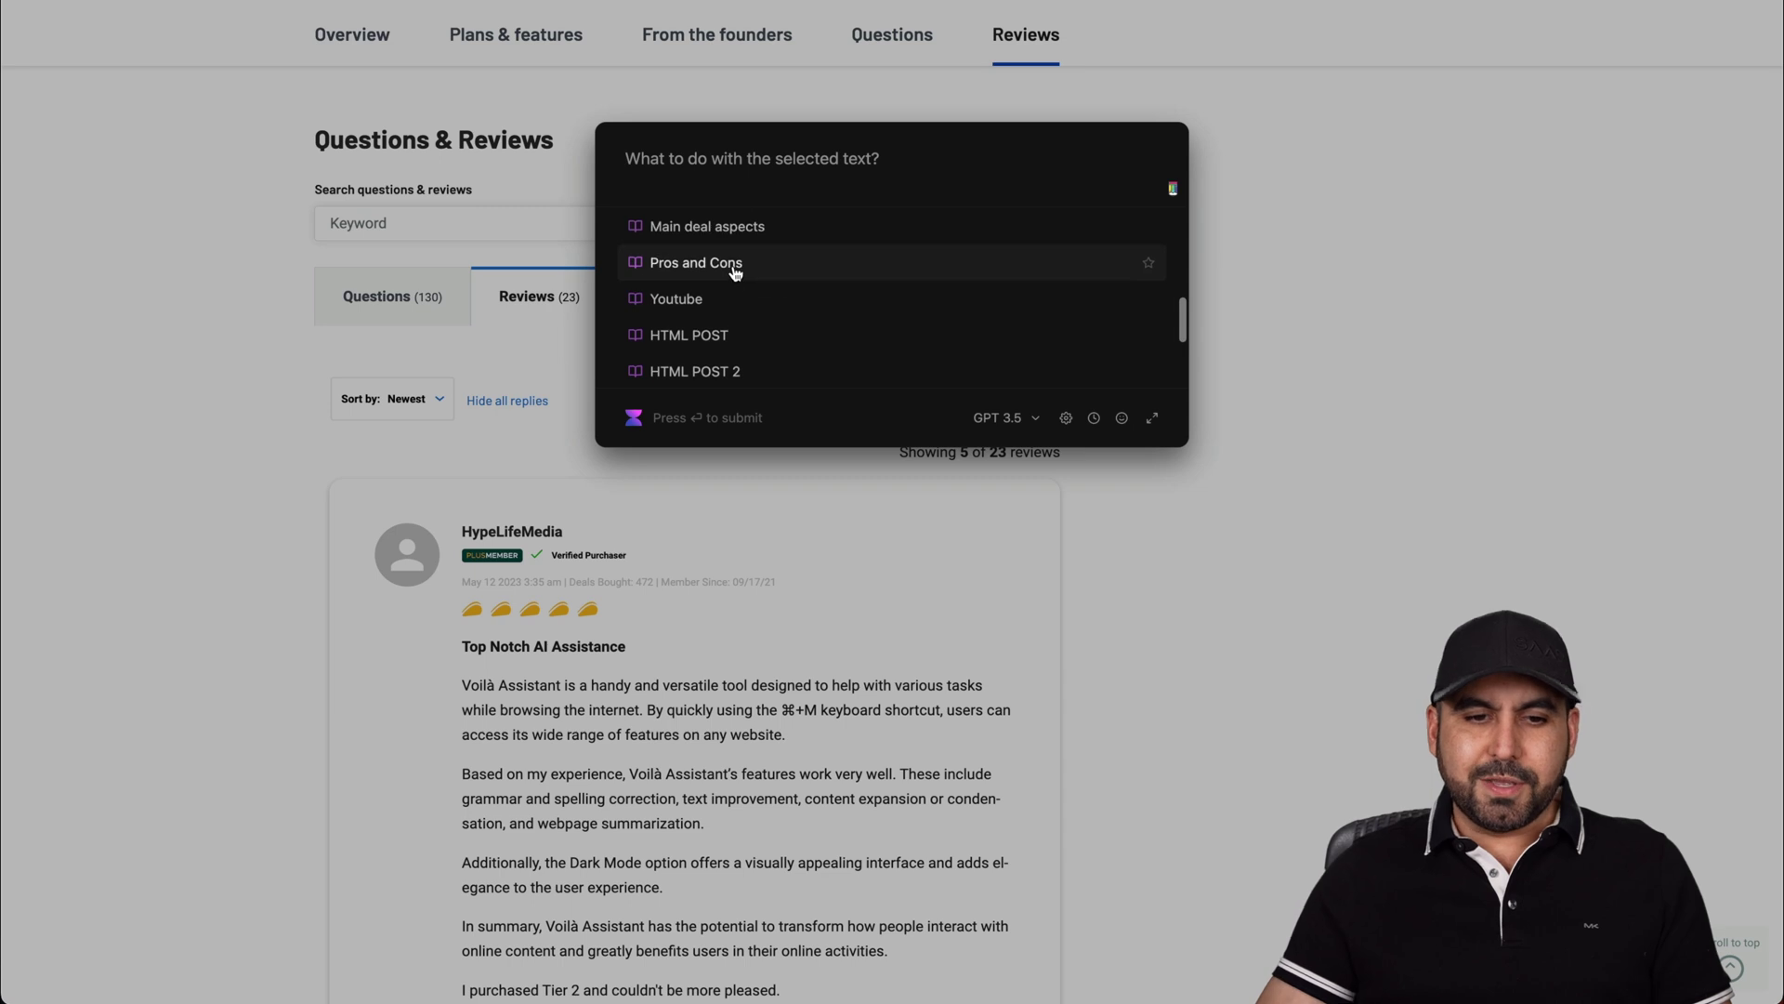
Run the 'Pros and Cons' custom action on the selected review
click(733, 270)
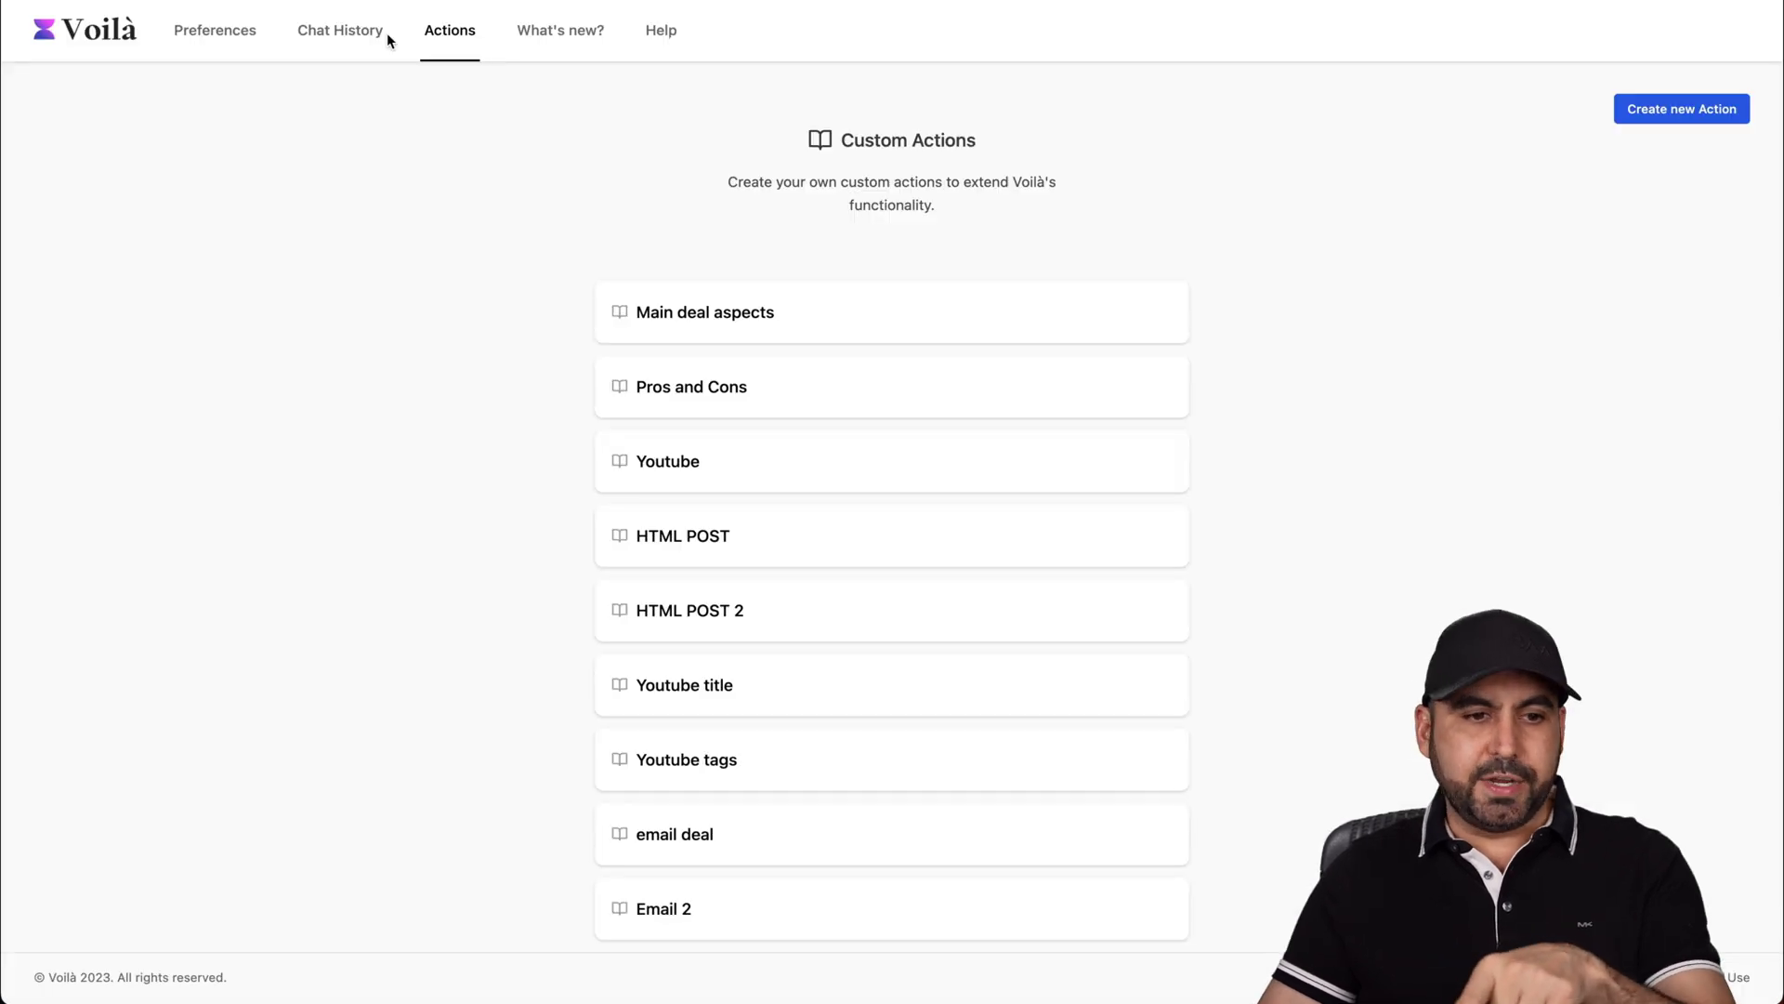
Check Voilà's chat history, then close the assistant to return to the AppSumo deal page
click(377, 33)
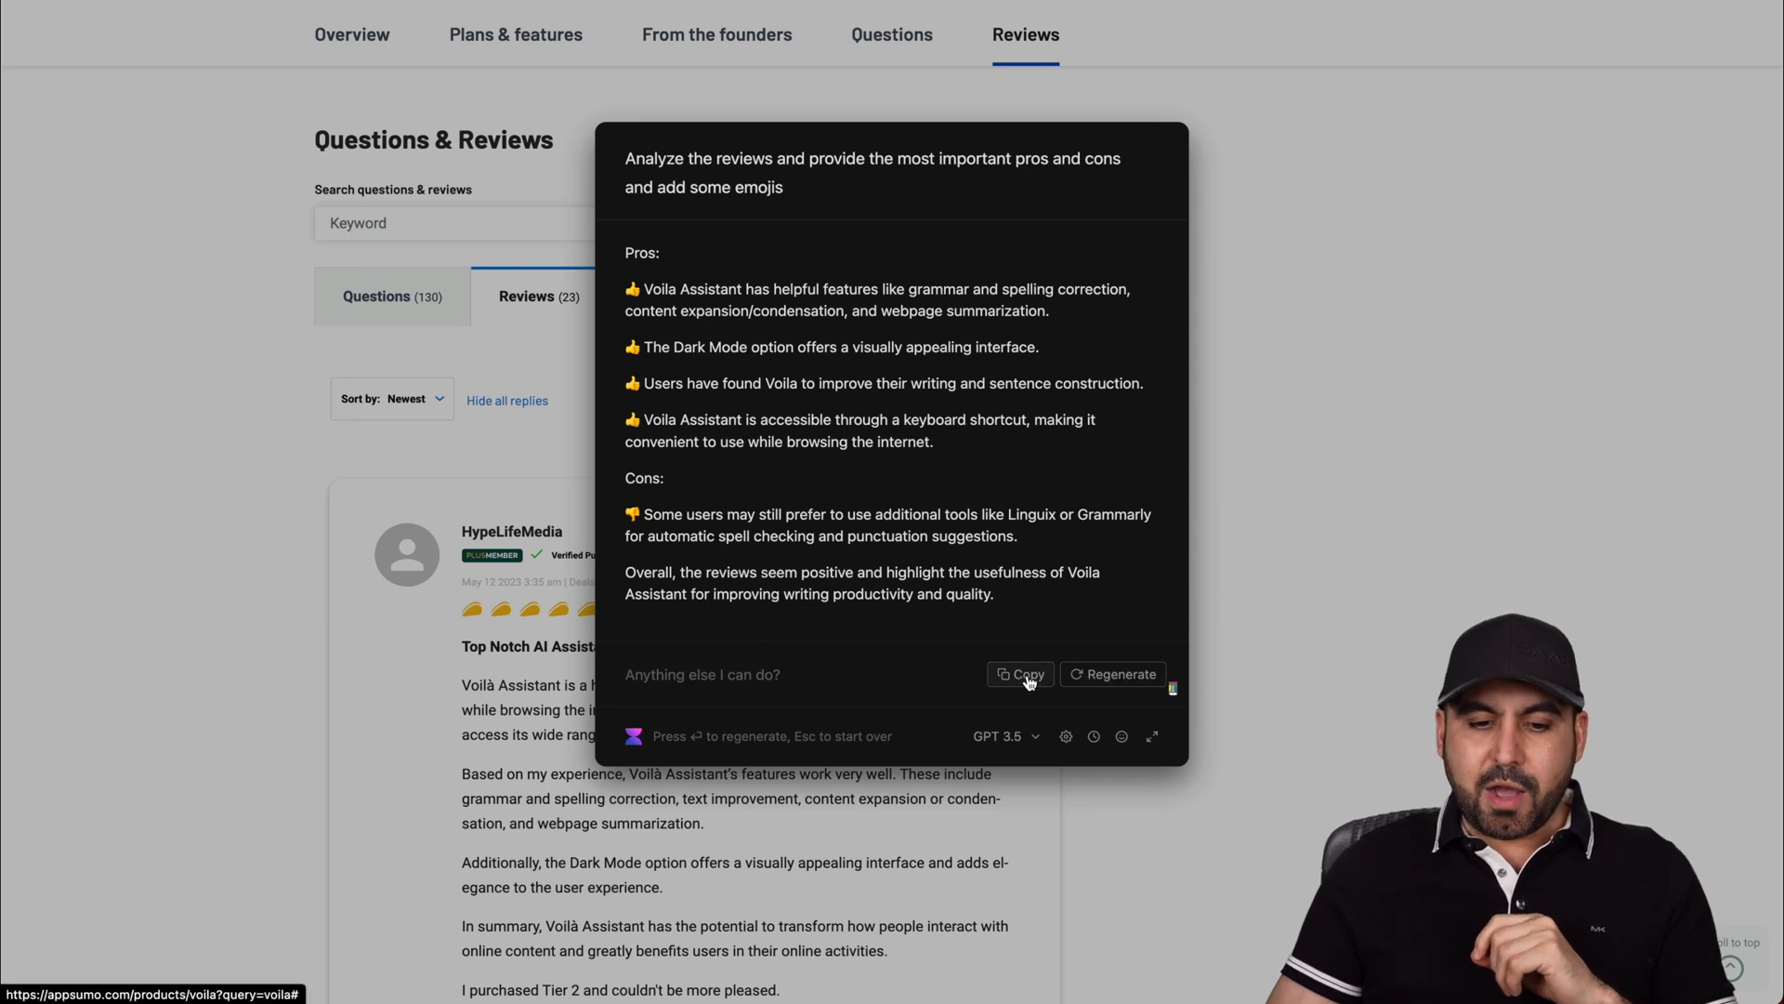
click(1339, 590)
scroll(1340, 589, up, 5)
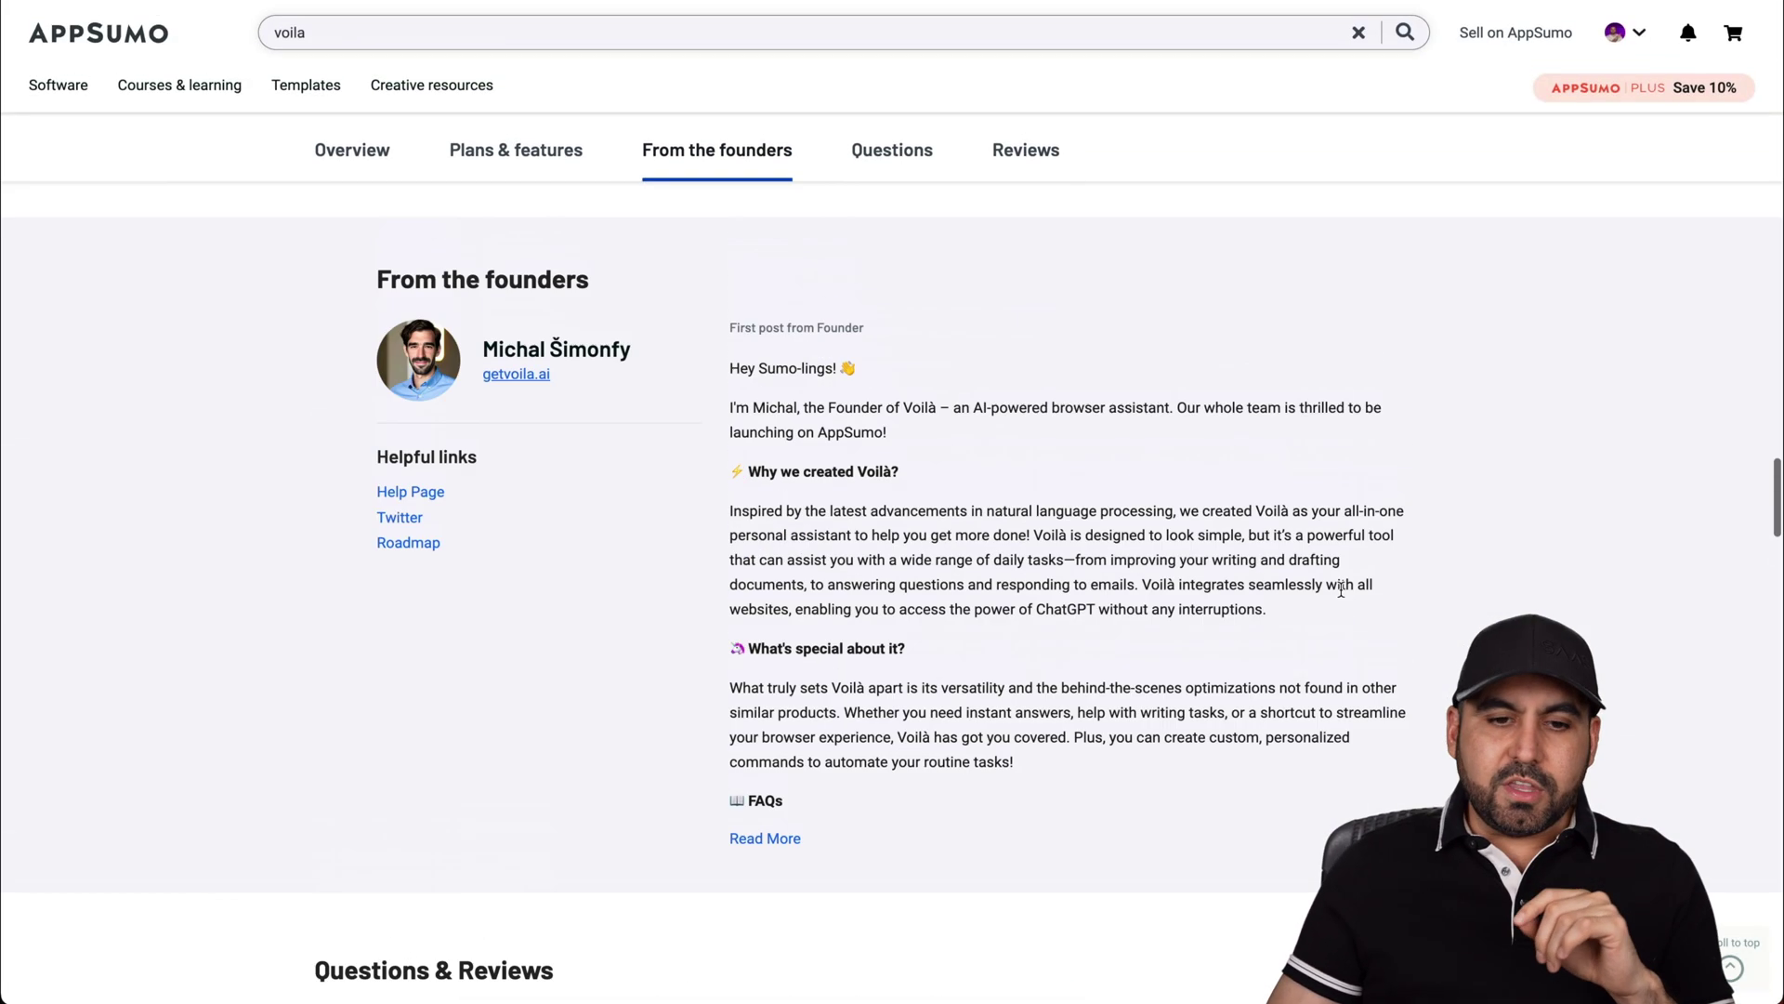
scroll(1340, 590, up, 5)
scroll(1339, 590, up, 5)
scroll(1342, 597, down, 2)
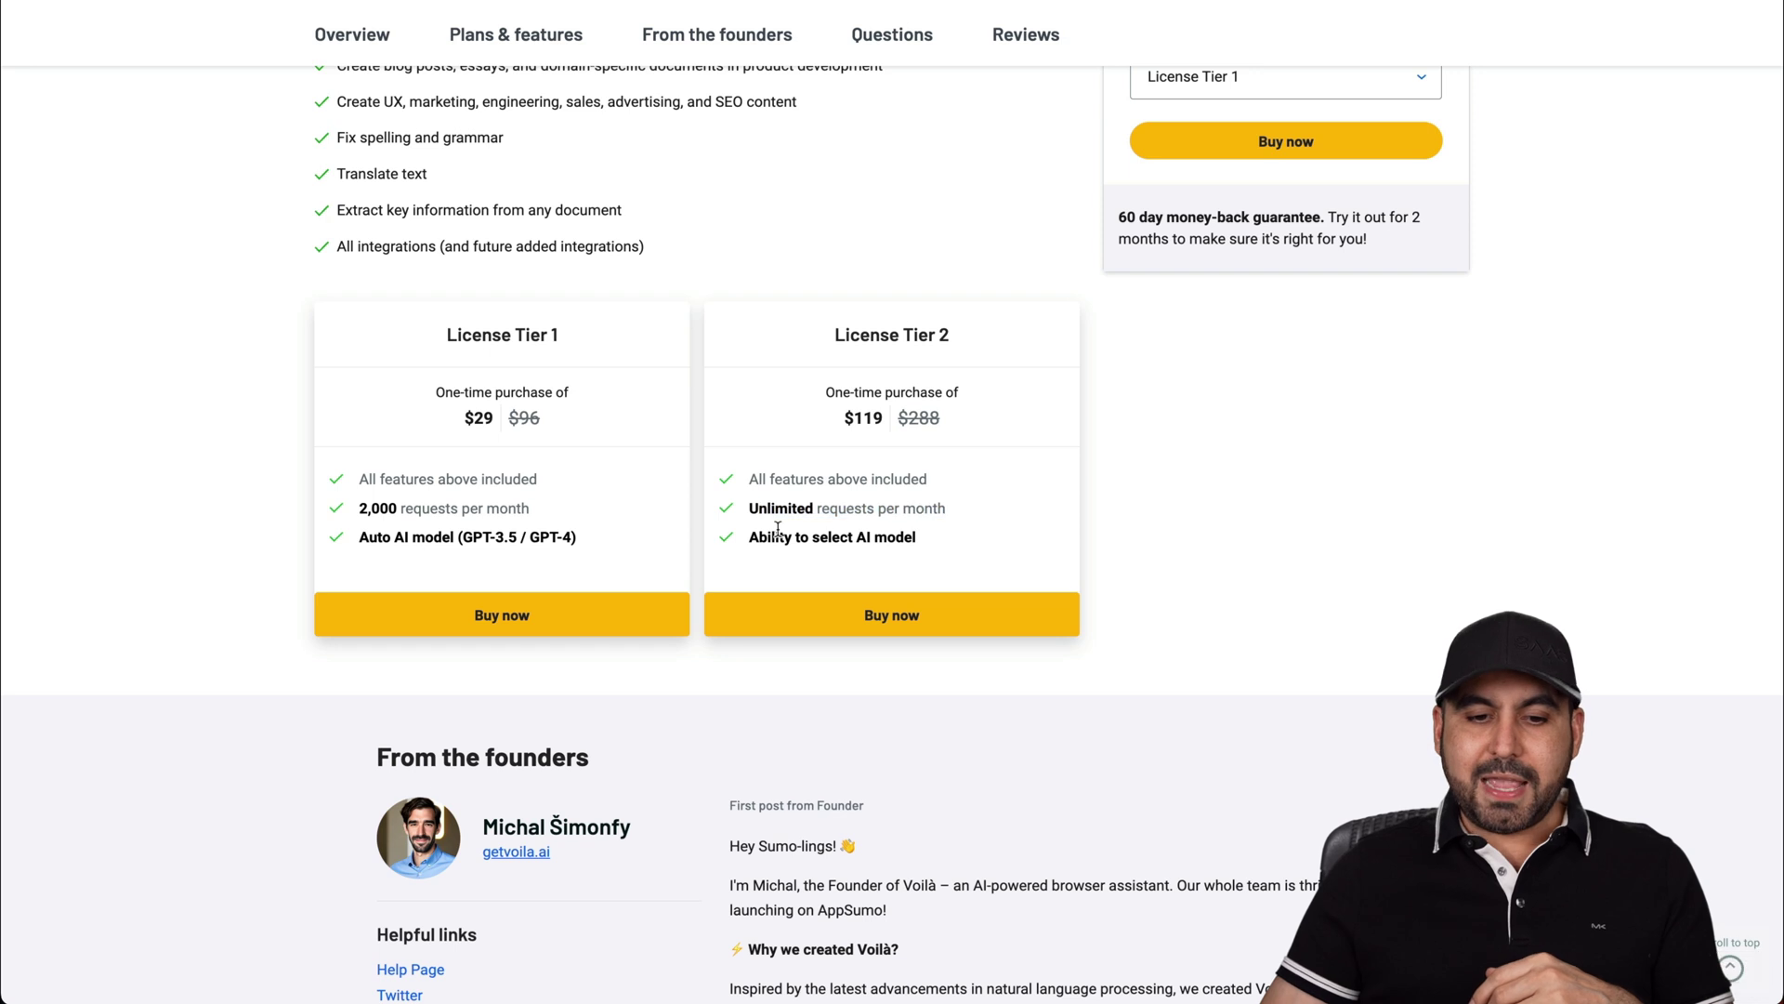
Clear the highlighted feature text and try calling up the Voilà assistant
click(927, 548)
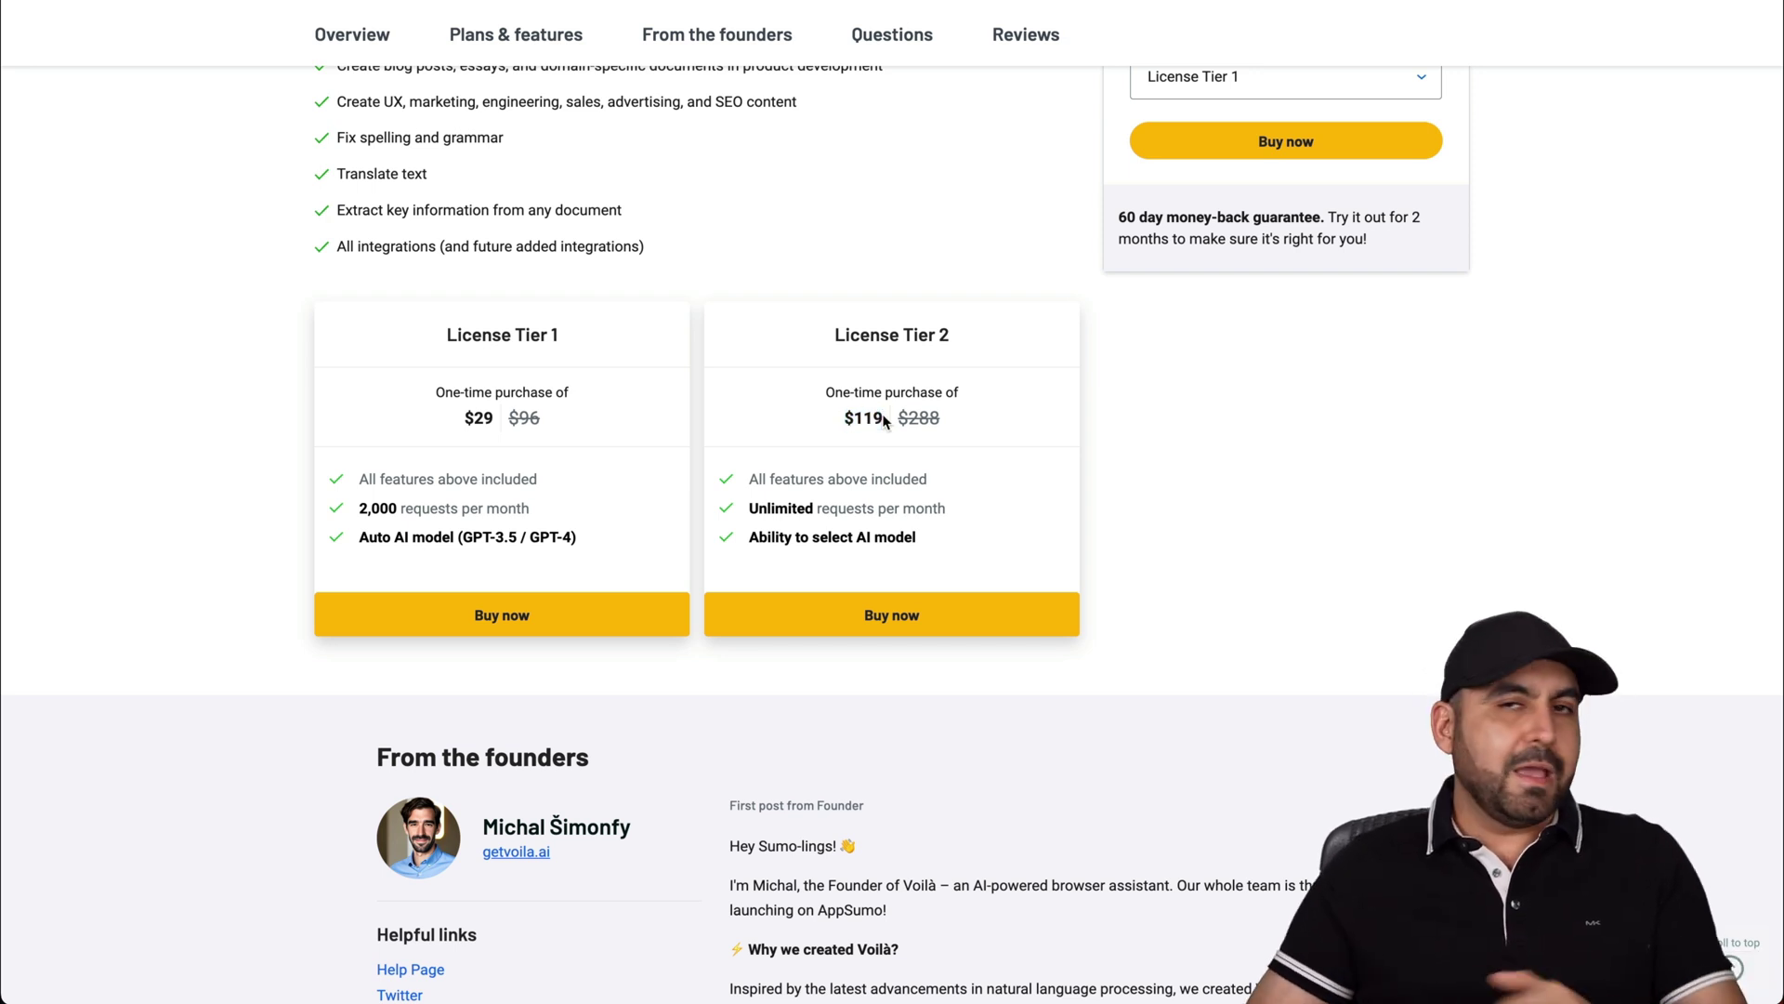
key(super+m)
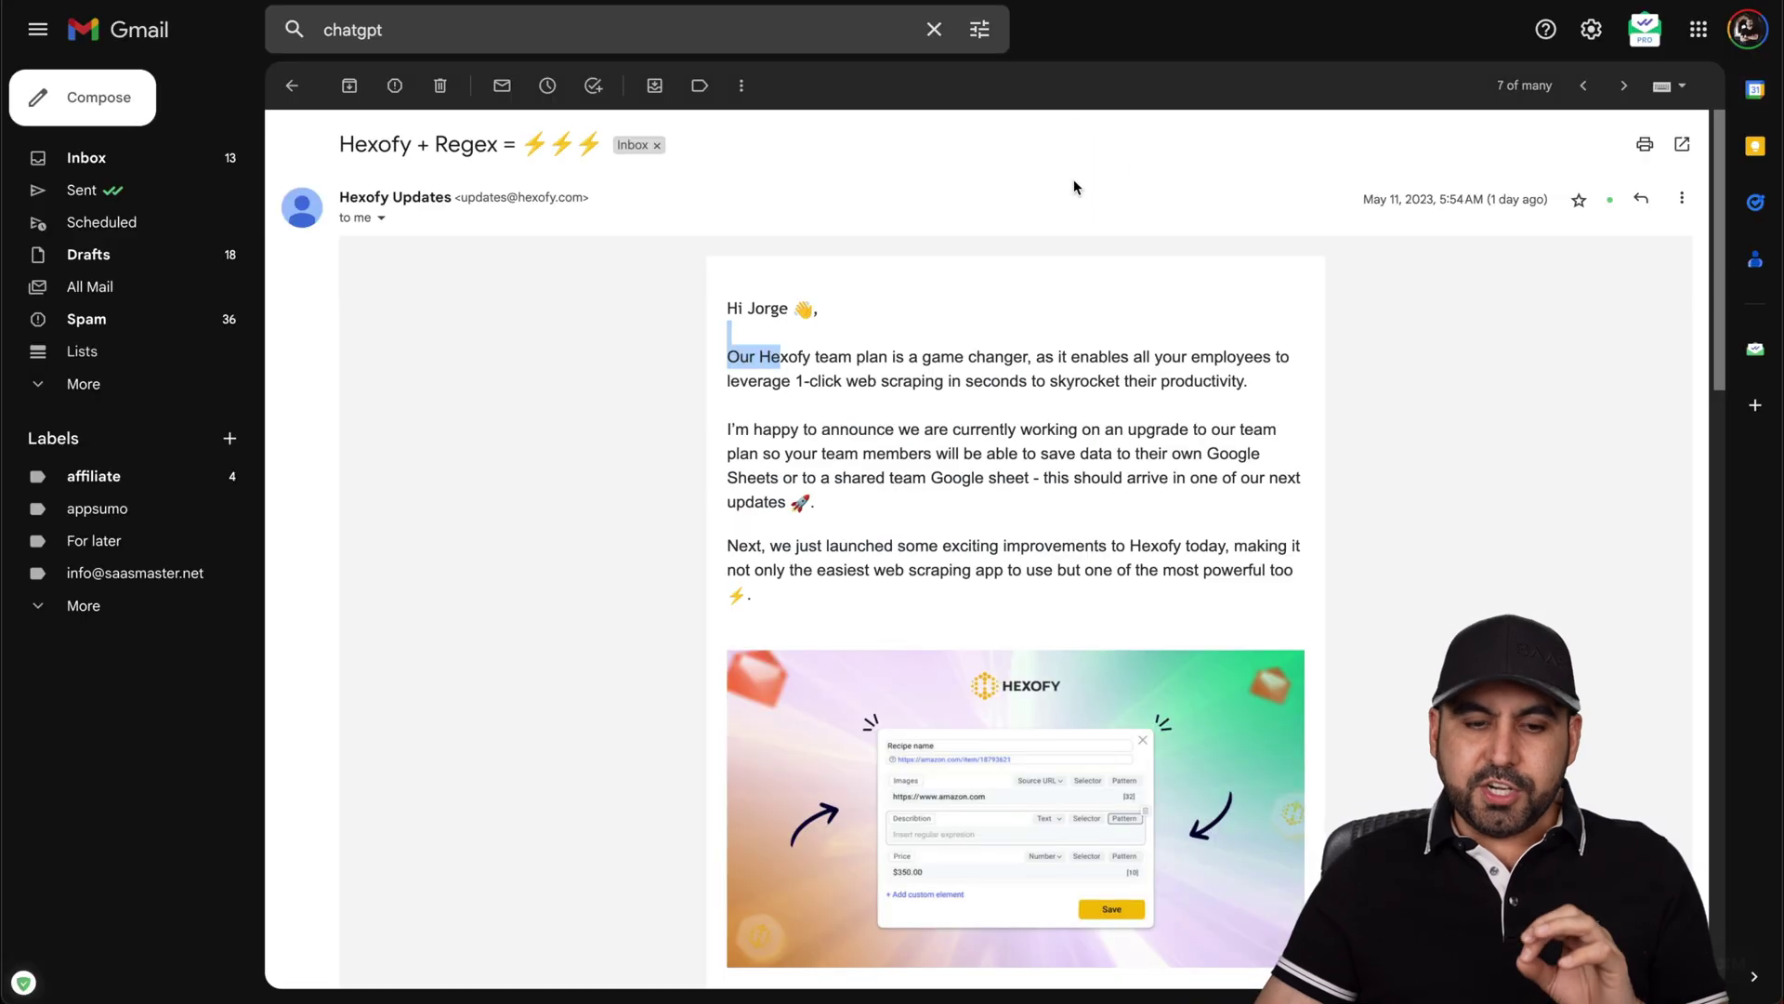
Start a reply to the Hexofy Updates email and bring up Voilà's AI reply drafter
click(1056, 310)
scroll(1054, 435, down, 1)
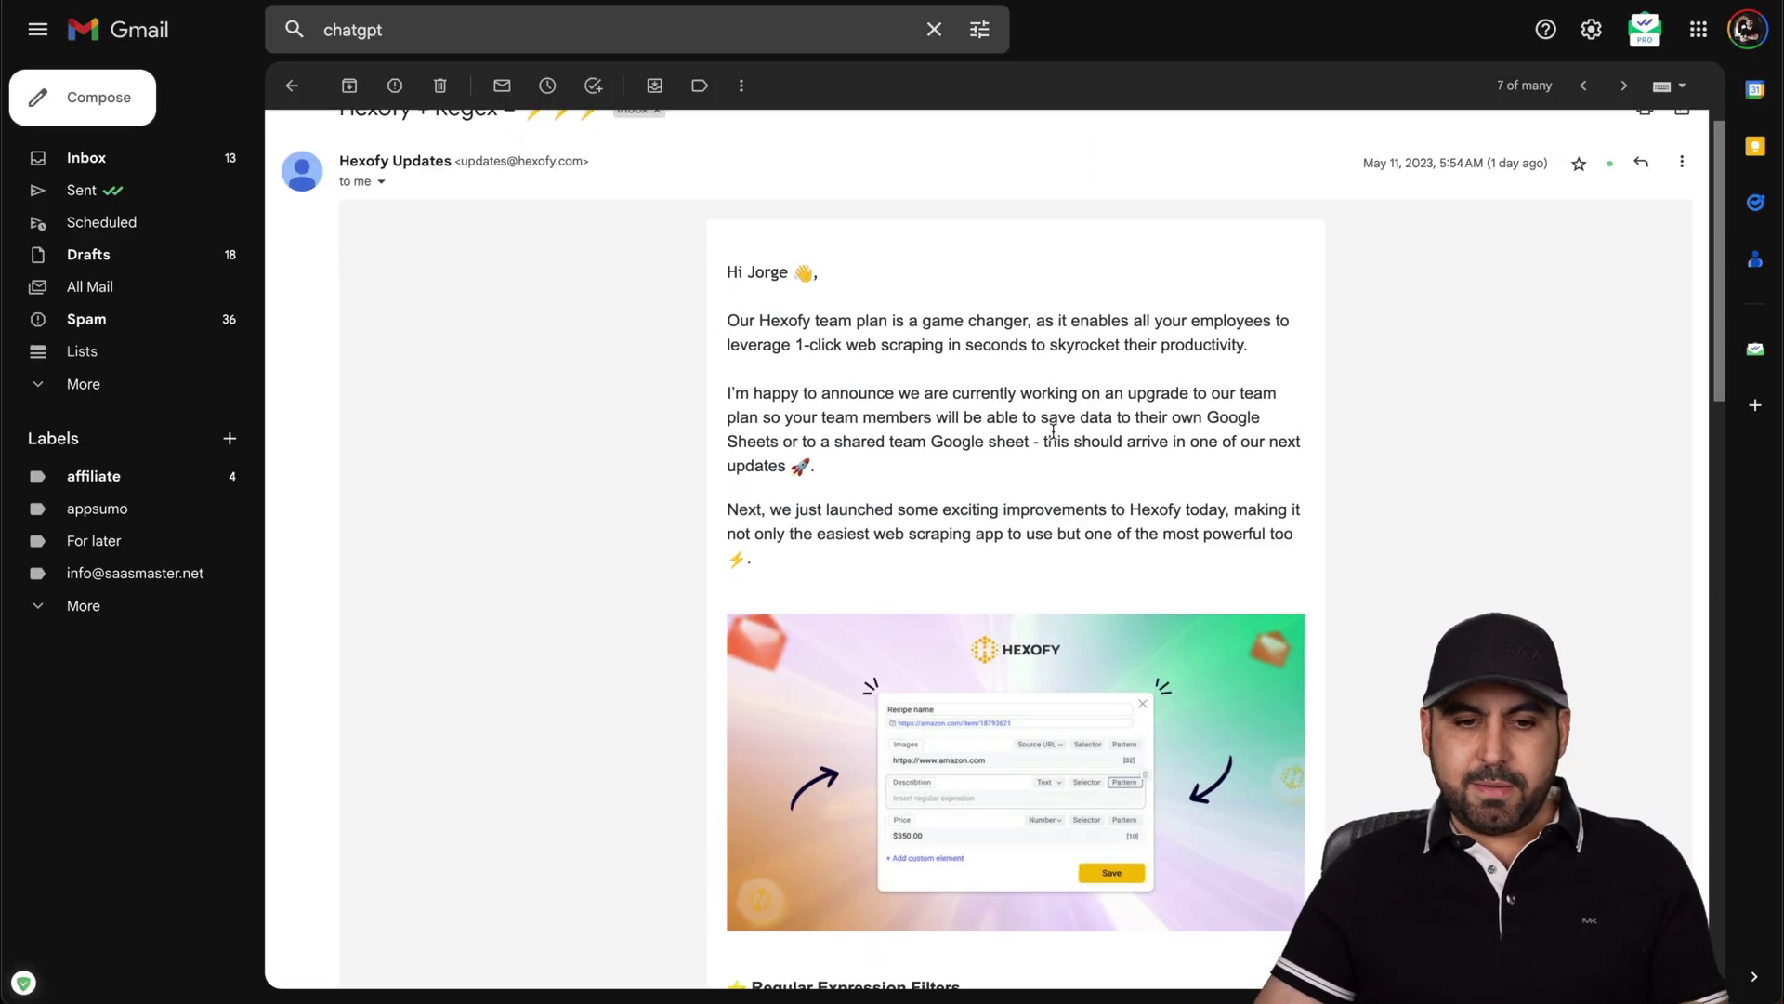
key(r)
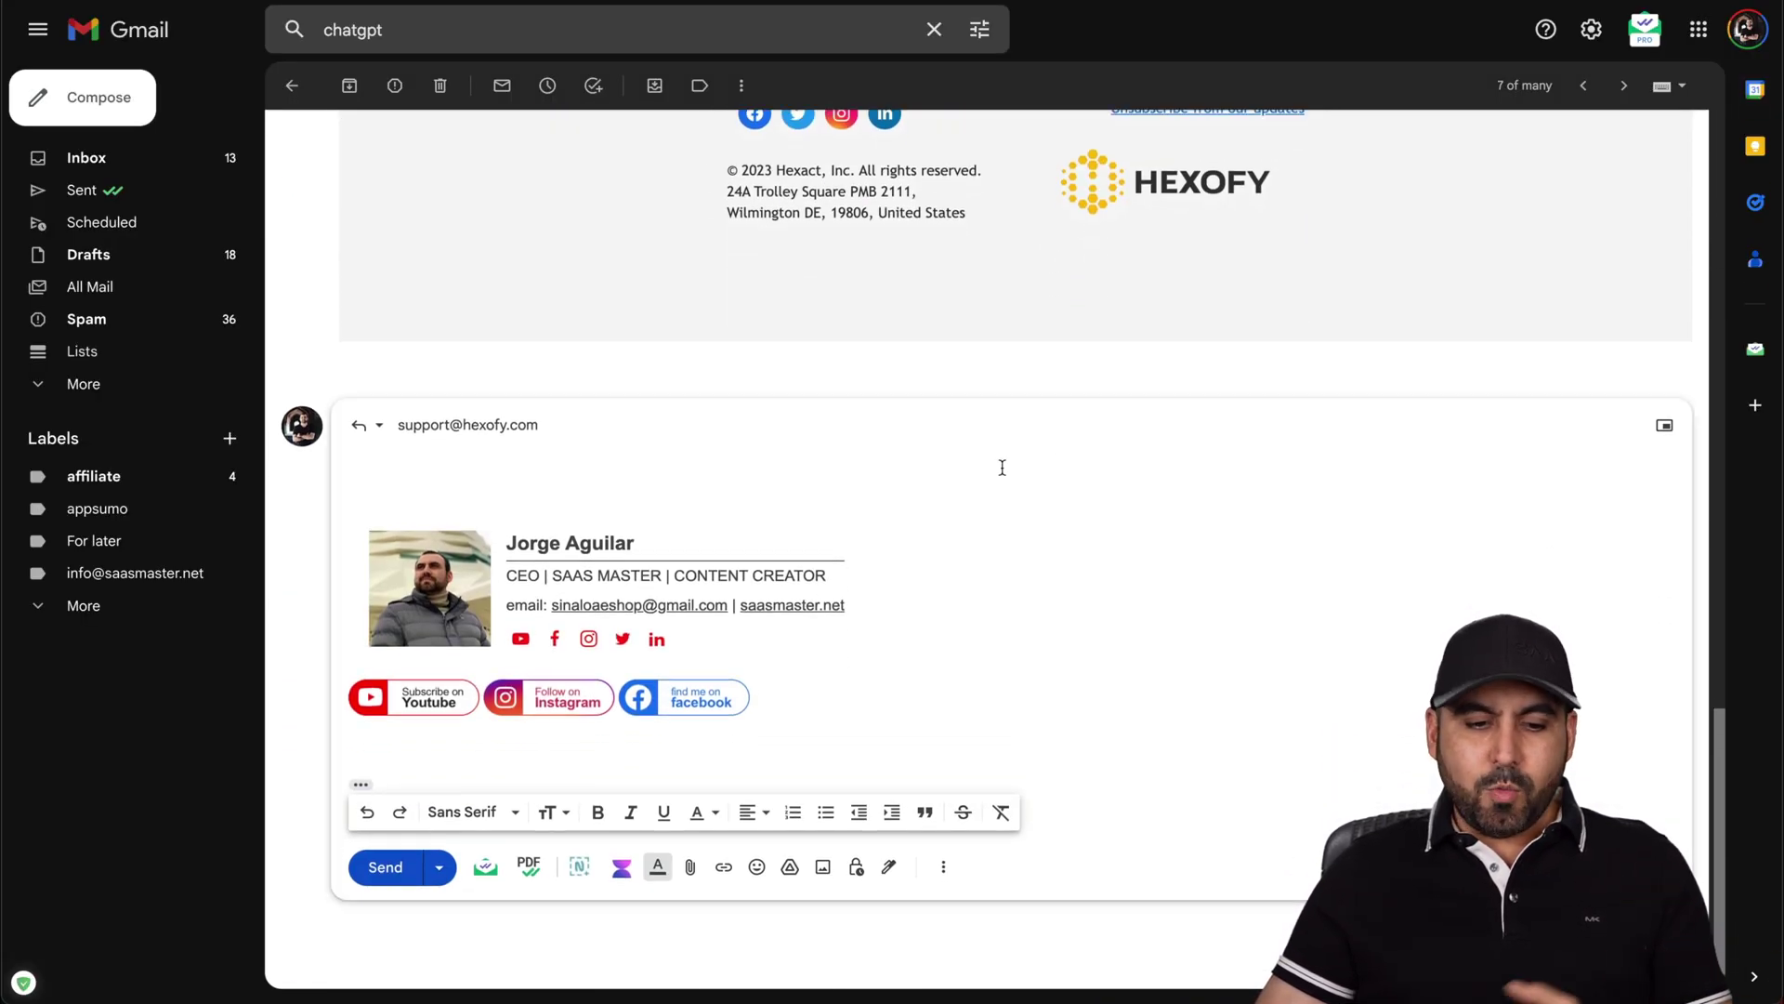
click(622, 867)
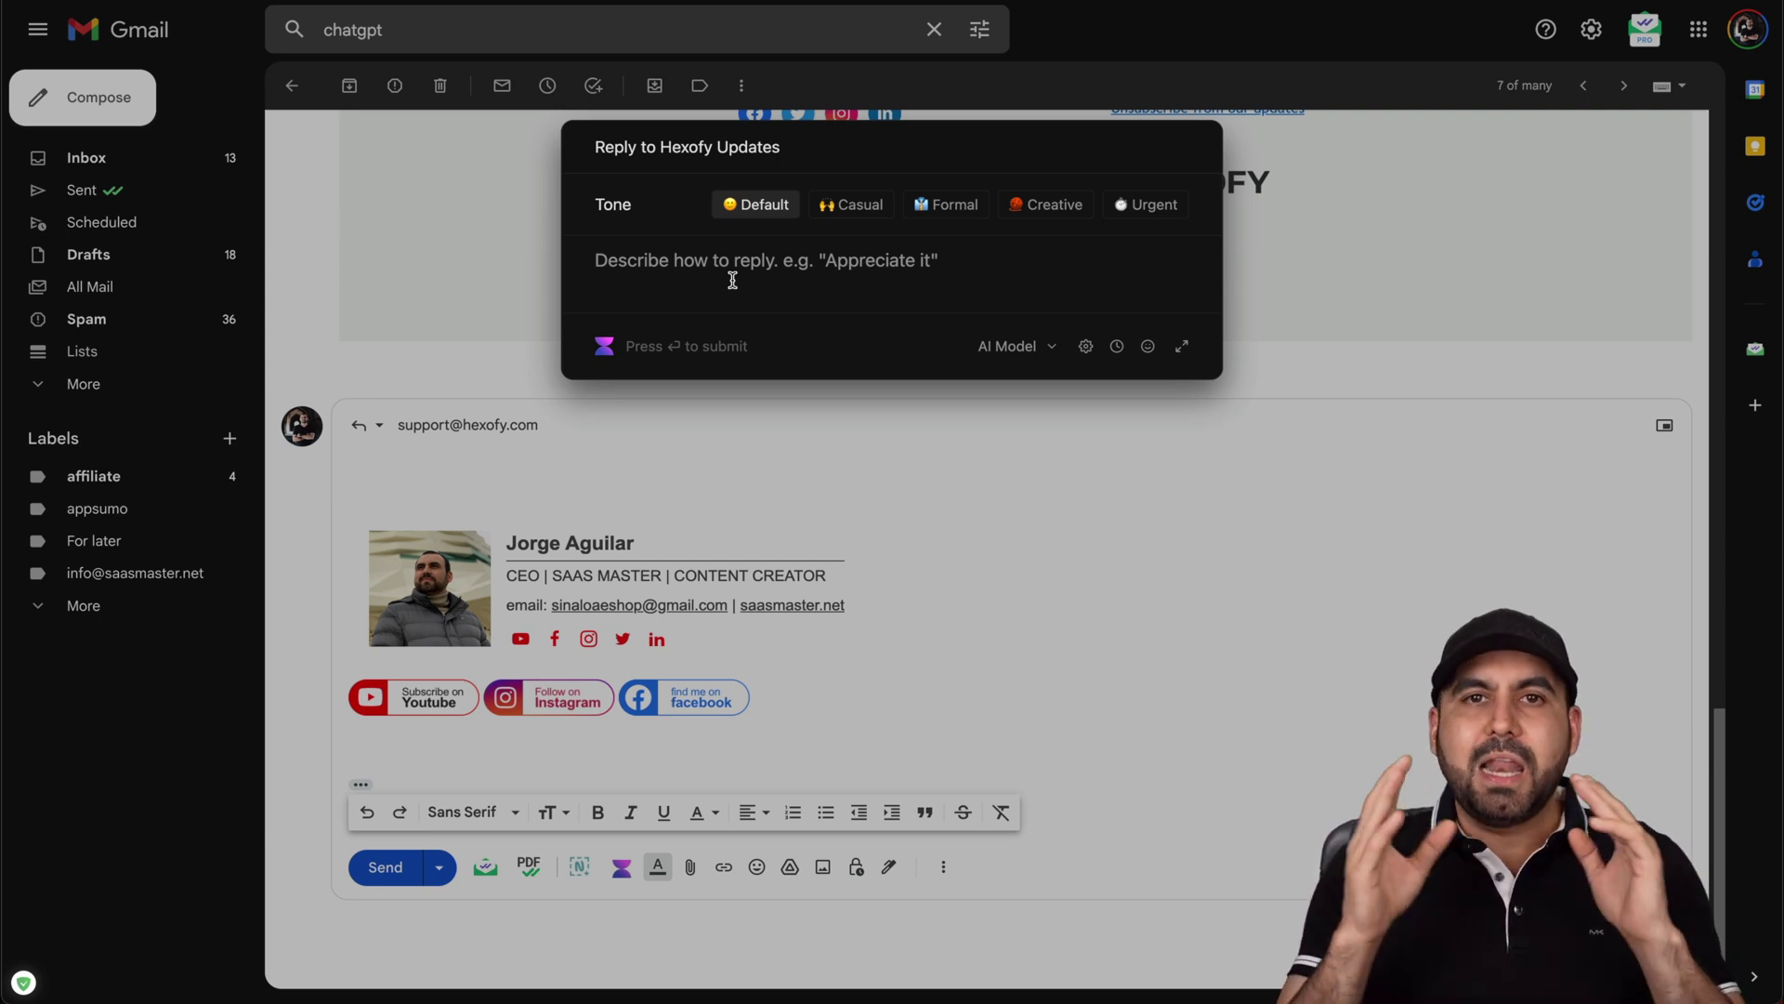
text(I don't like the updates)
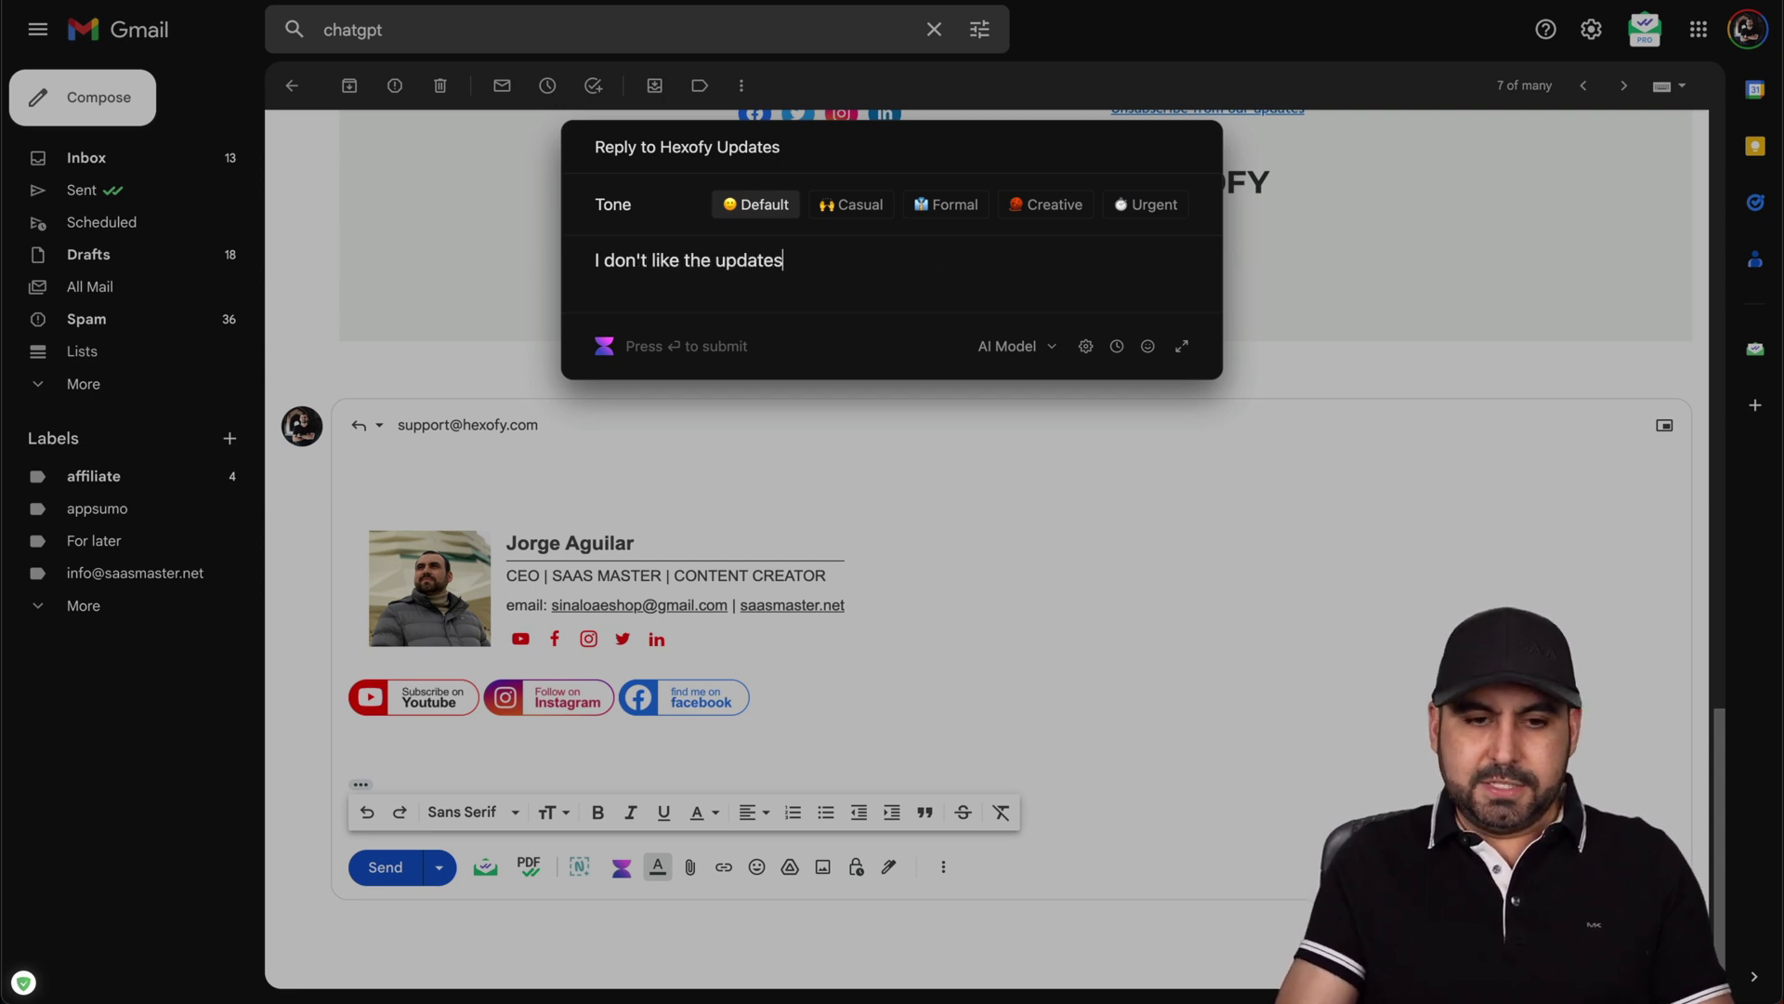
Submit the note 'I don't like the updates' to draft the reply
key(Return)
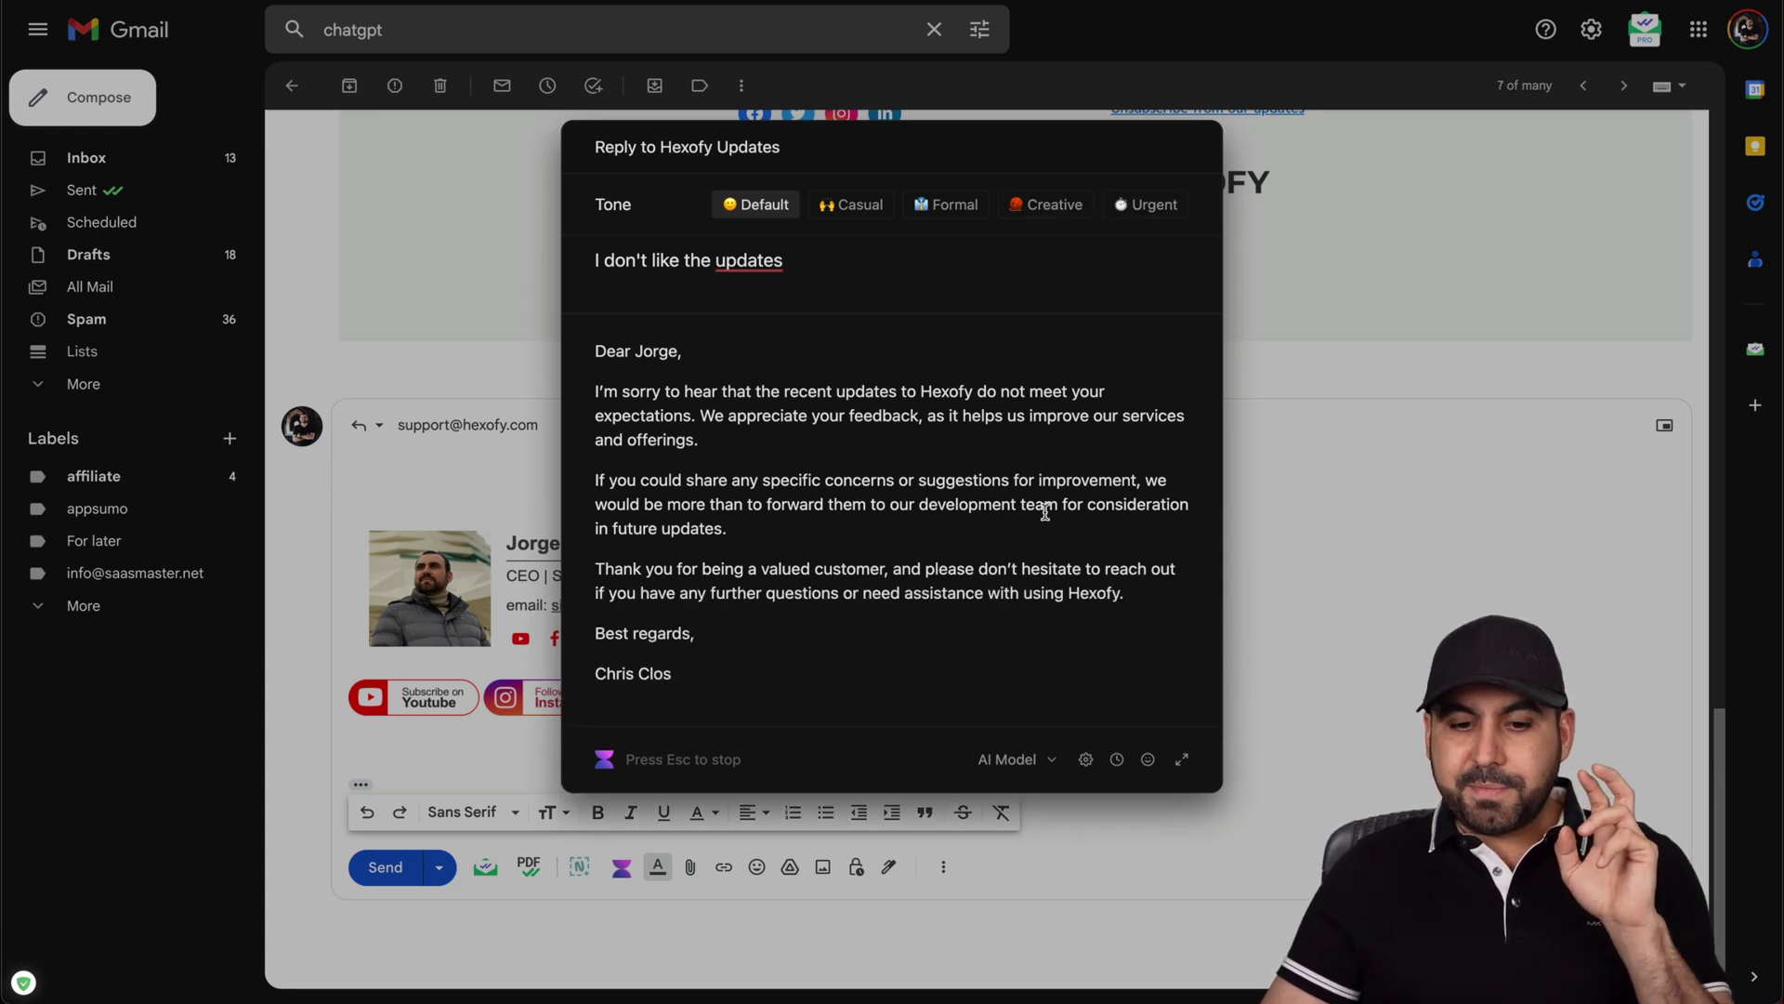
Expand and close the AI Model dropdown to review available models, including GPT-4
click(1014, 758)
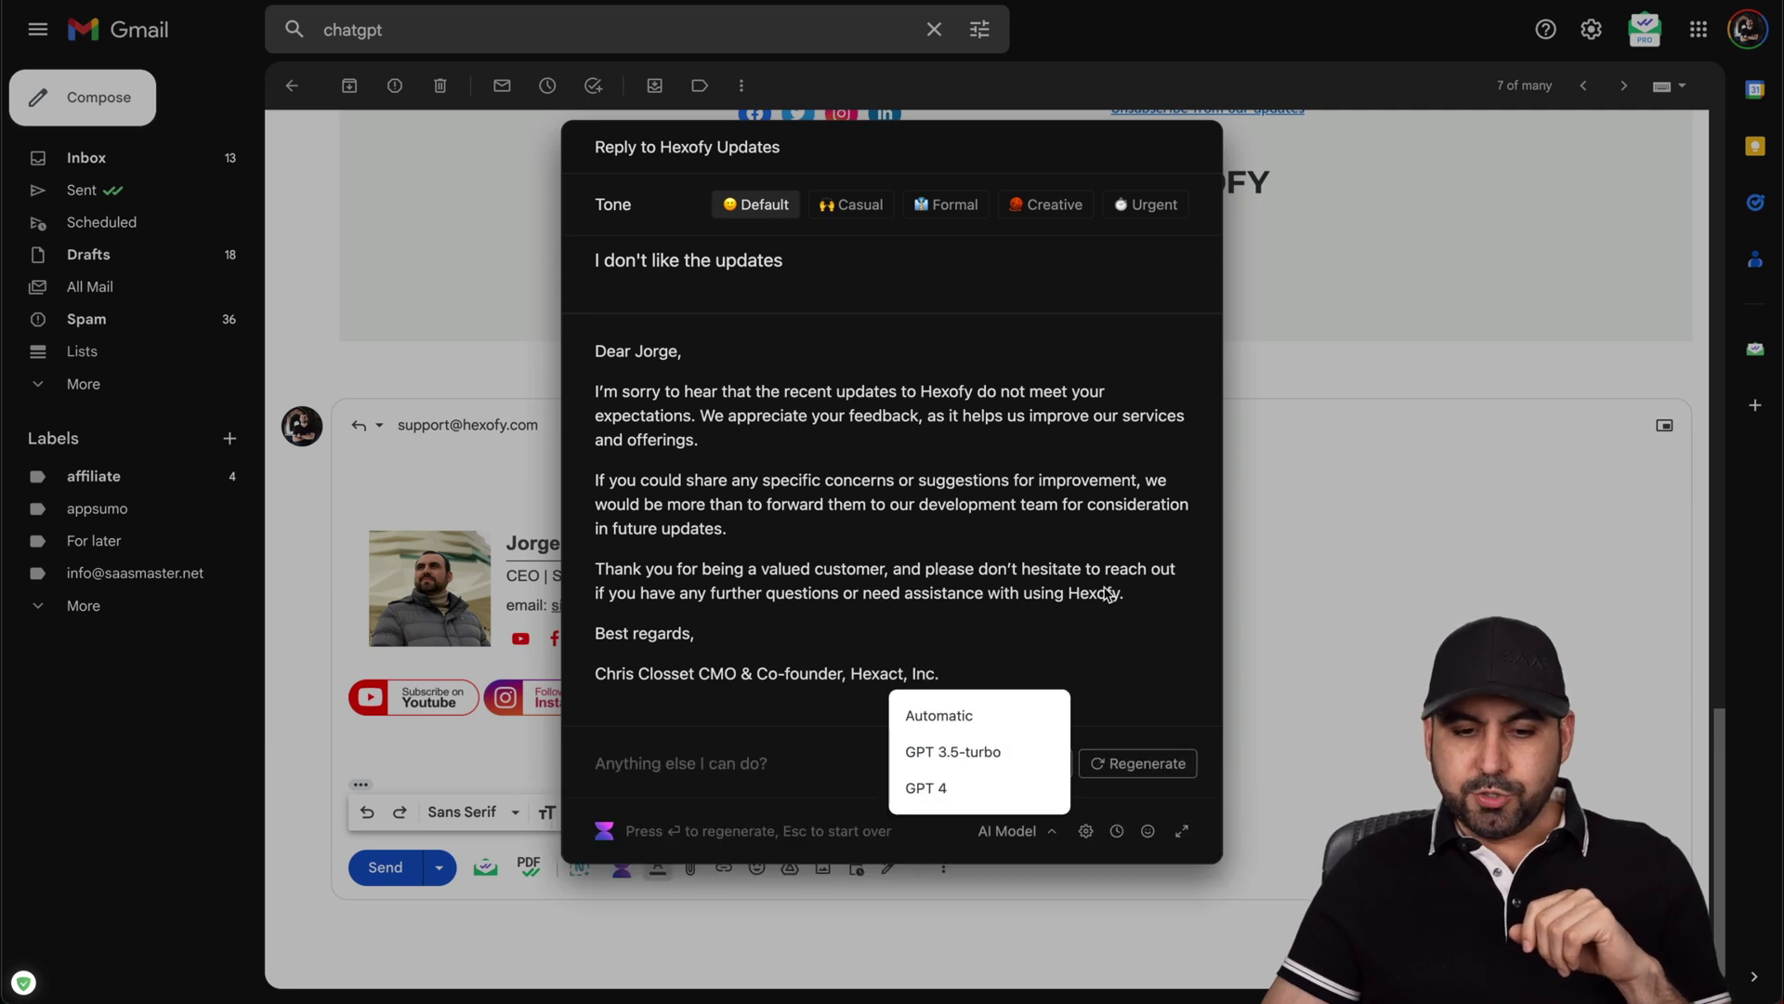
click(1011, 830)
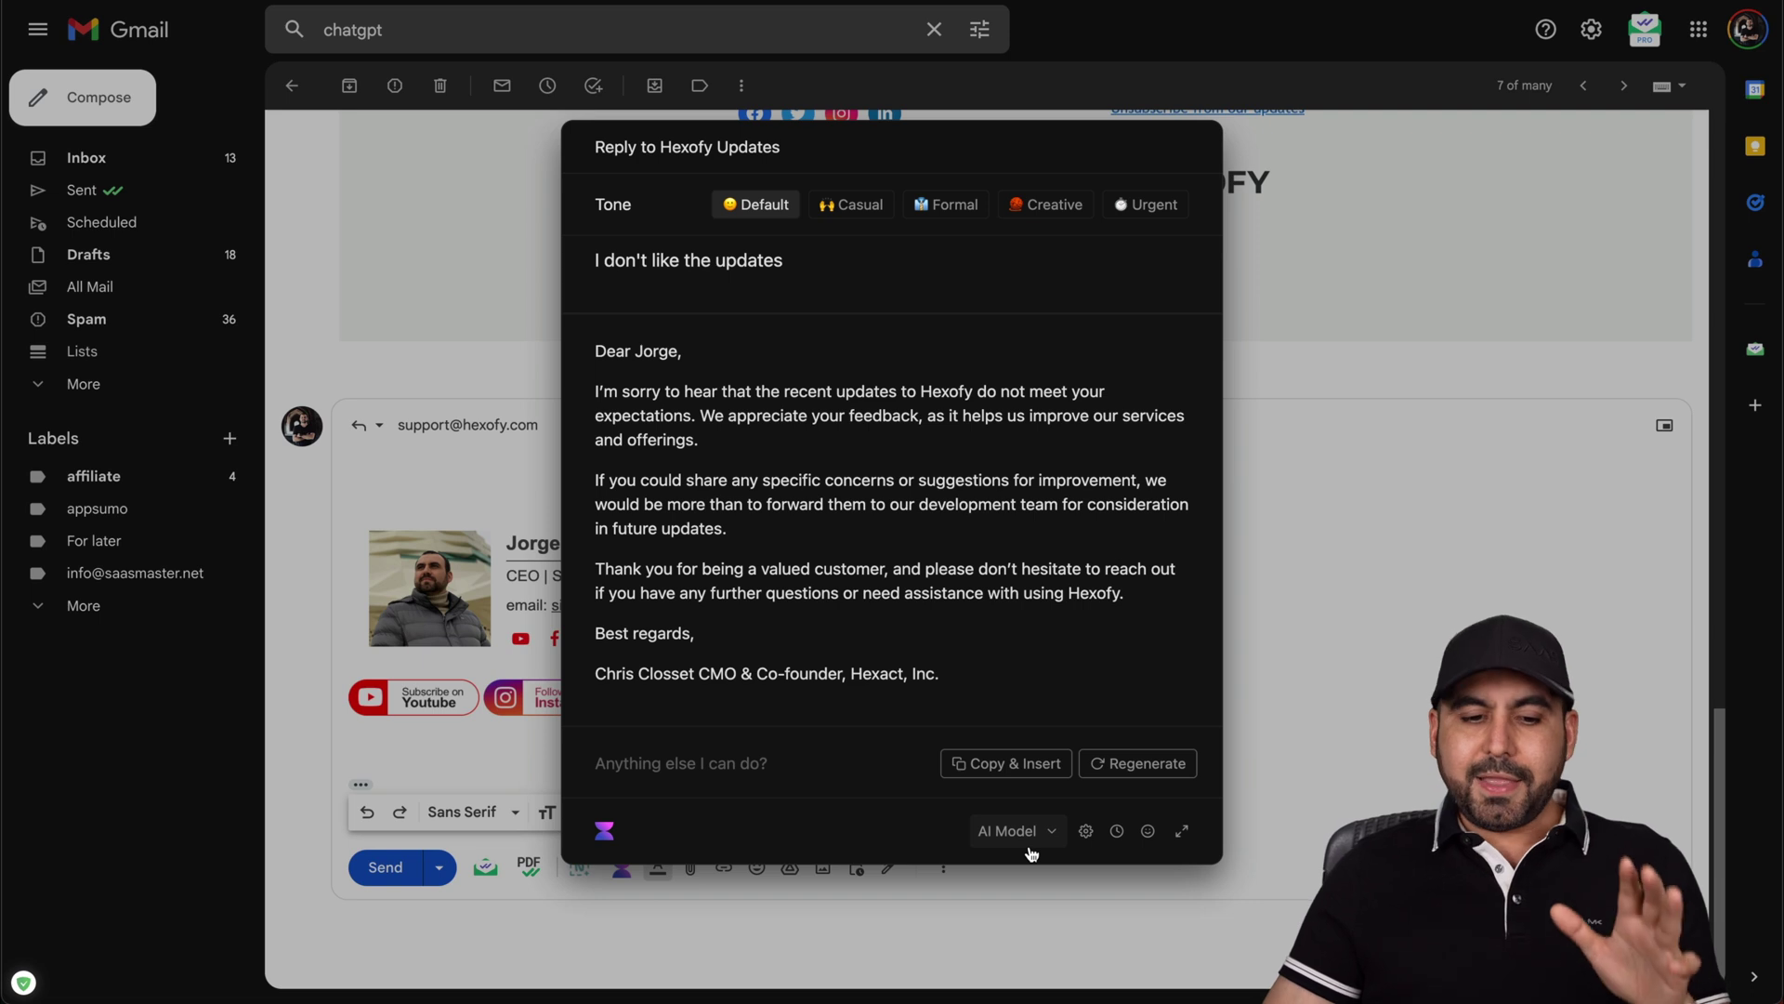